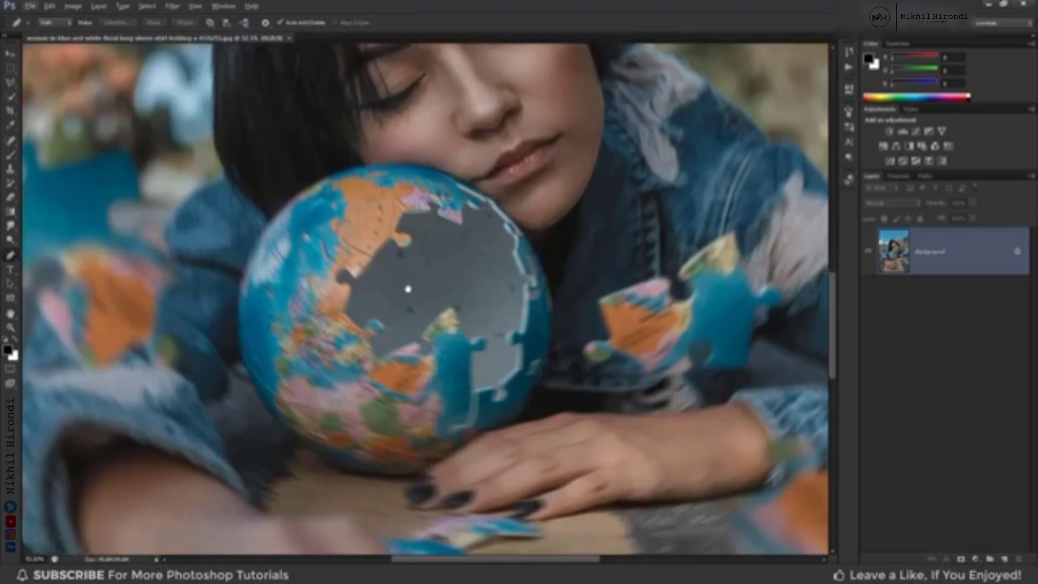
Trace the upper and right edge of the globe with a curved Pen tool path, removing the outgoing handles at the anchor points.
left_click(265, 240)
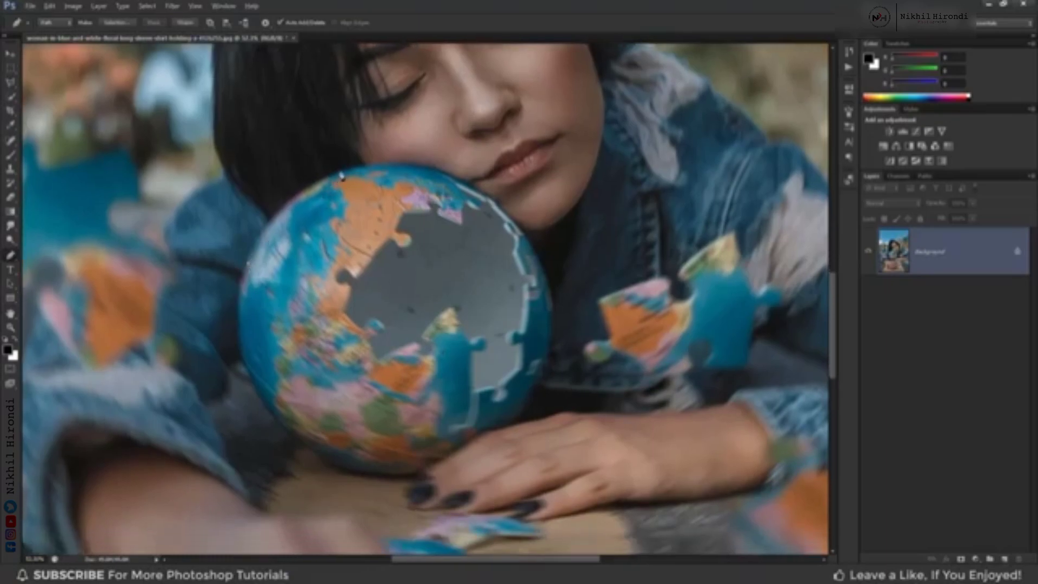
left_click_drag(365, 172, 455, 160)
key("alt")
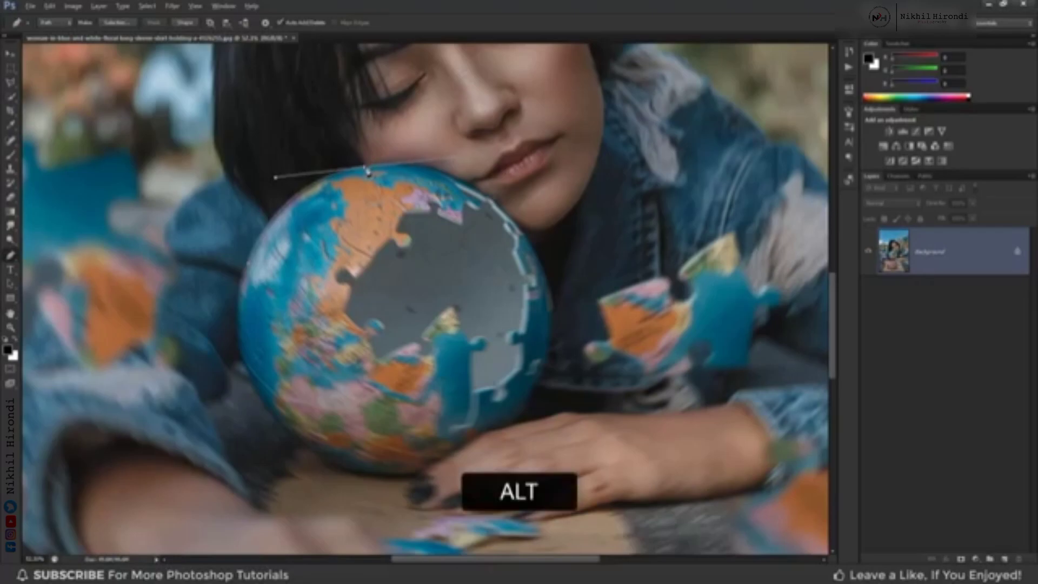
left_click(367, 172, "alt")
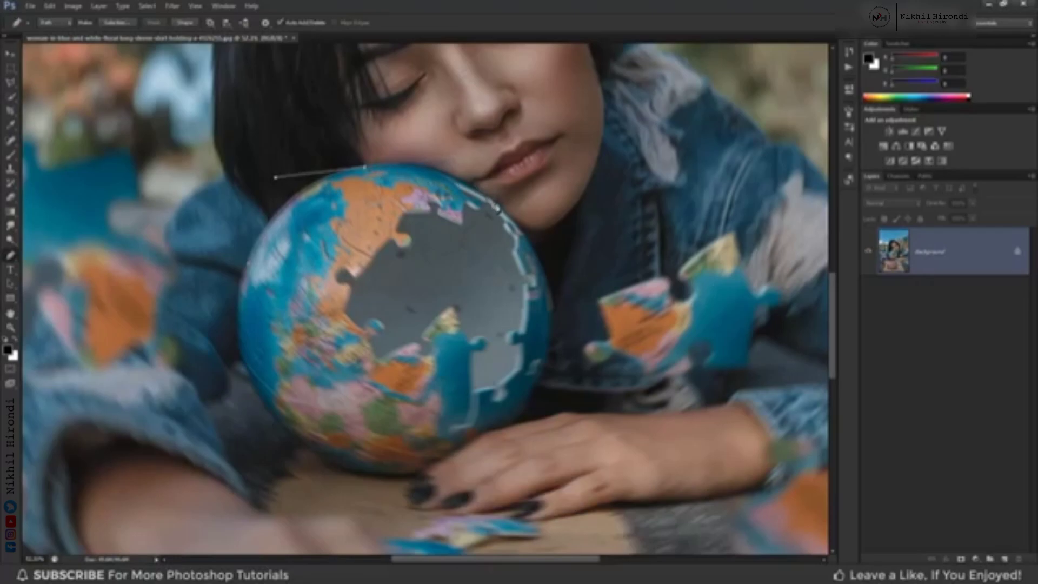
left_click_drag(499, 208, 490, 266)
key("alt")
left_click(499, 211, "alt")
left_click_drag(521, 319, 452, 433)
left_click(521, 319, "alt")
Continue the Pen path along the fingers and the globe's lower and left edge, and close it at the starting anchor.
scroll(521, 325, "down", 1)
scroll(451, 434, "up", 3)
left_click(452, 381)
left_click(388, 422)
scroll(378, 427, "down", 3)
left_click_drag(320, 344, 264, 264)
left_click(320, 344, "alt")
left_click_drag(303, 216, 336, 130)
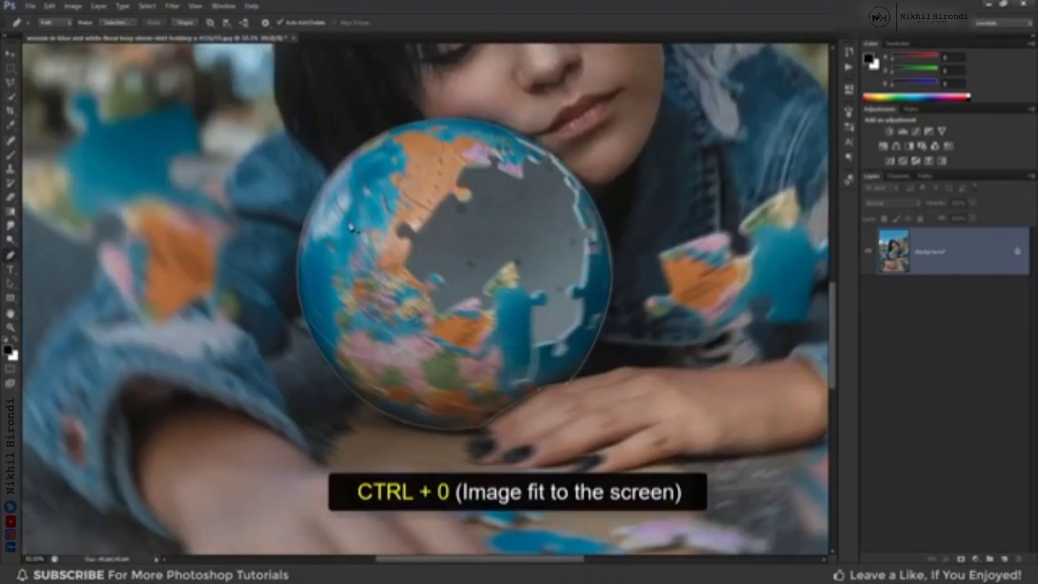
Turn the globe path into a new selection and copy the selected globe to its own layer.
key("ctrl+0")
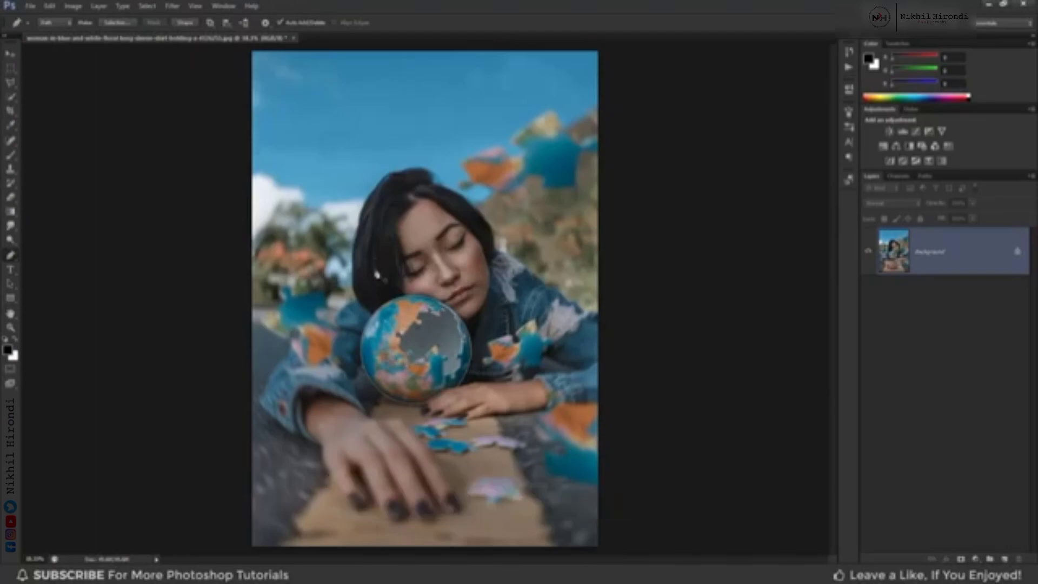
right_click(411, 332)
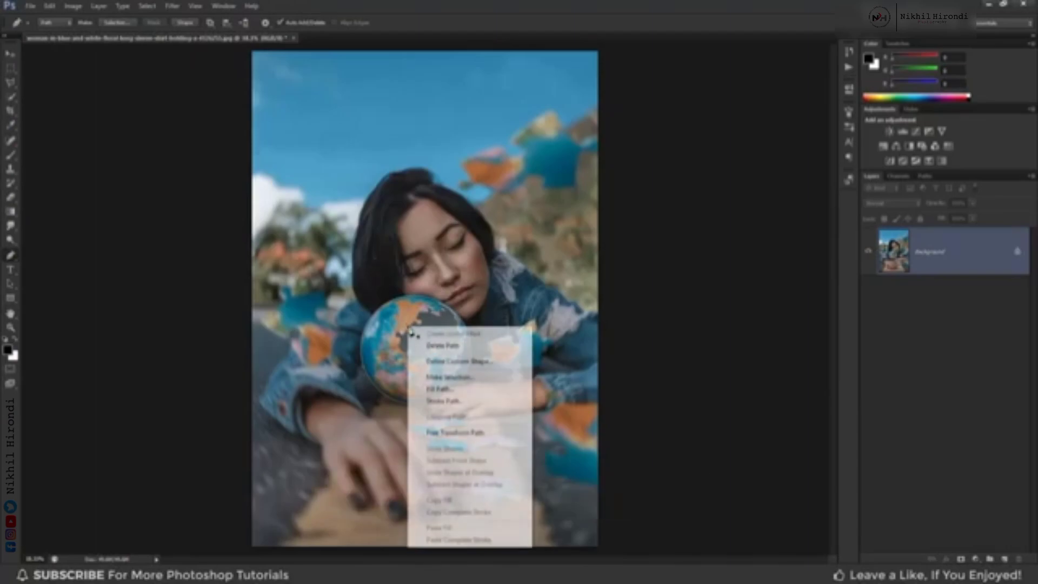
left_click(465, 378)
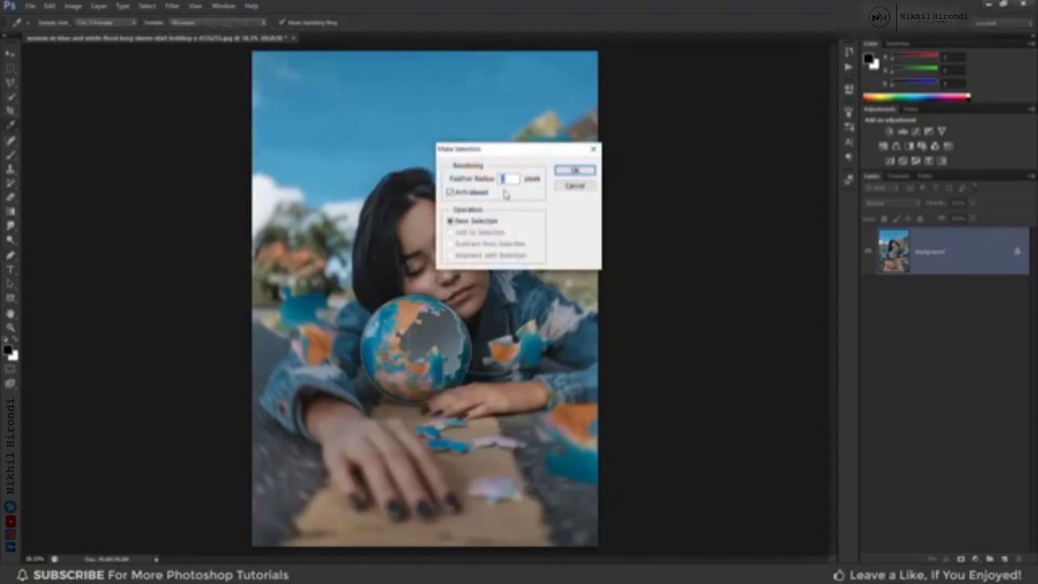
left_click(574, 170)
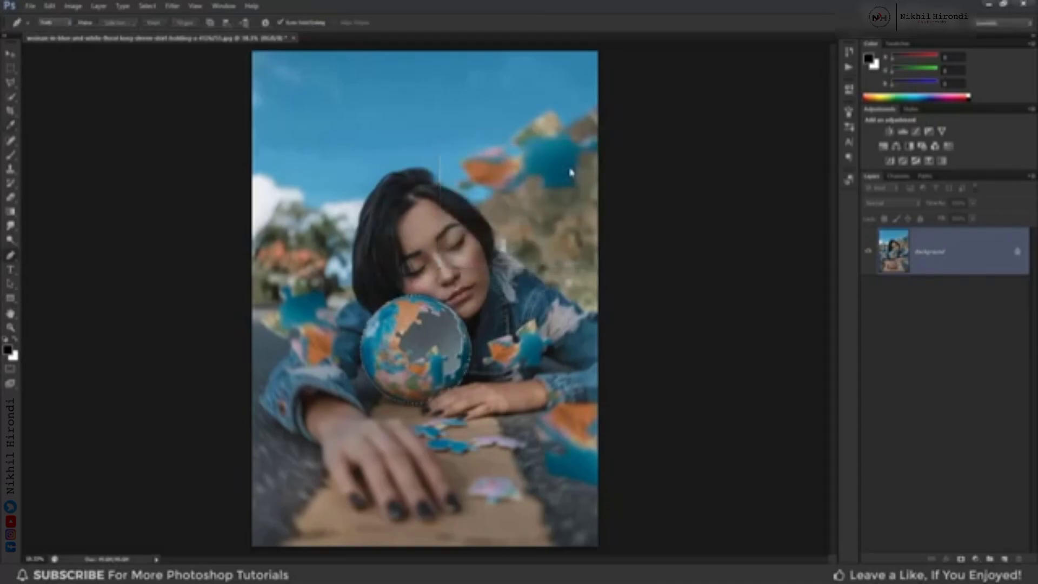
left_click(10, 54)
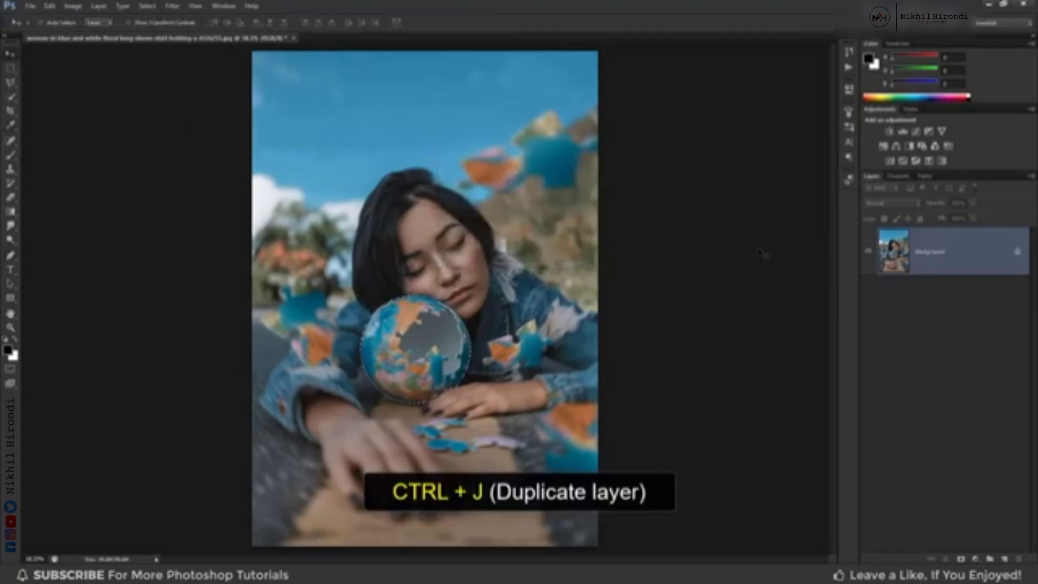
key("ctrl+j")
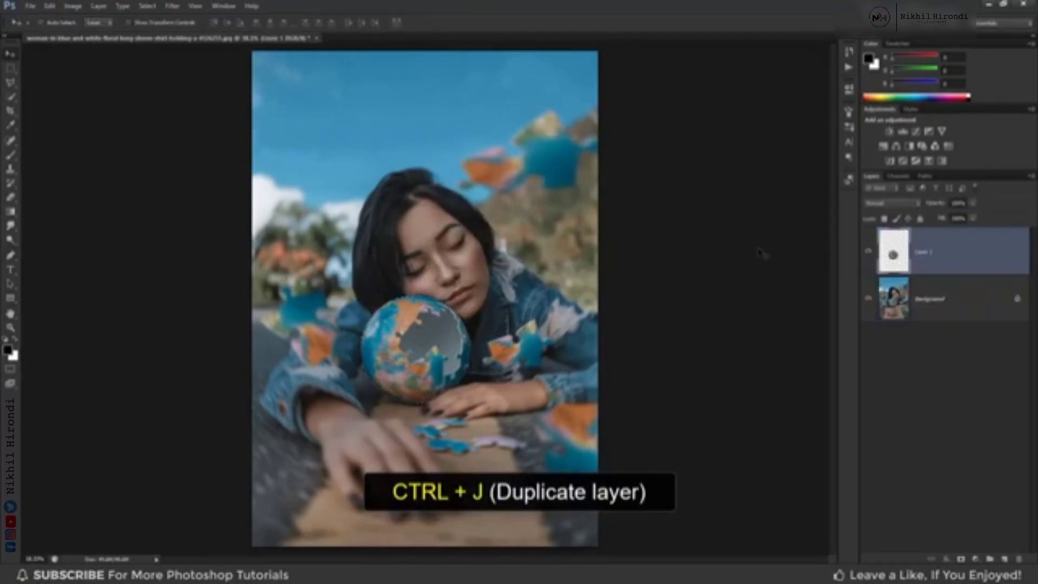
Convert the globe layer to a smart object and put it in a layer group.
right_click(955, 256)
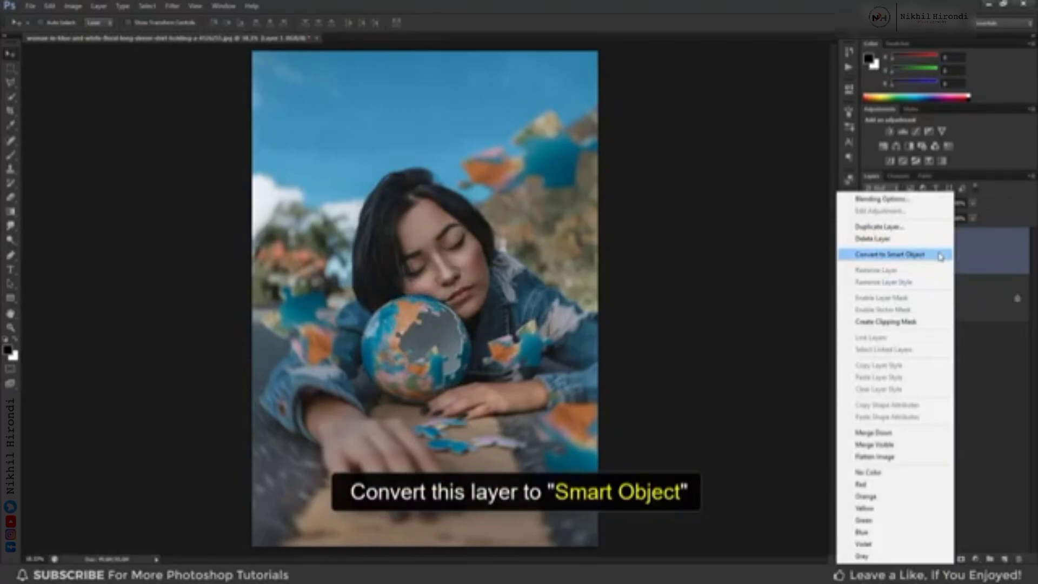
left_click(941, 255)
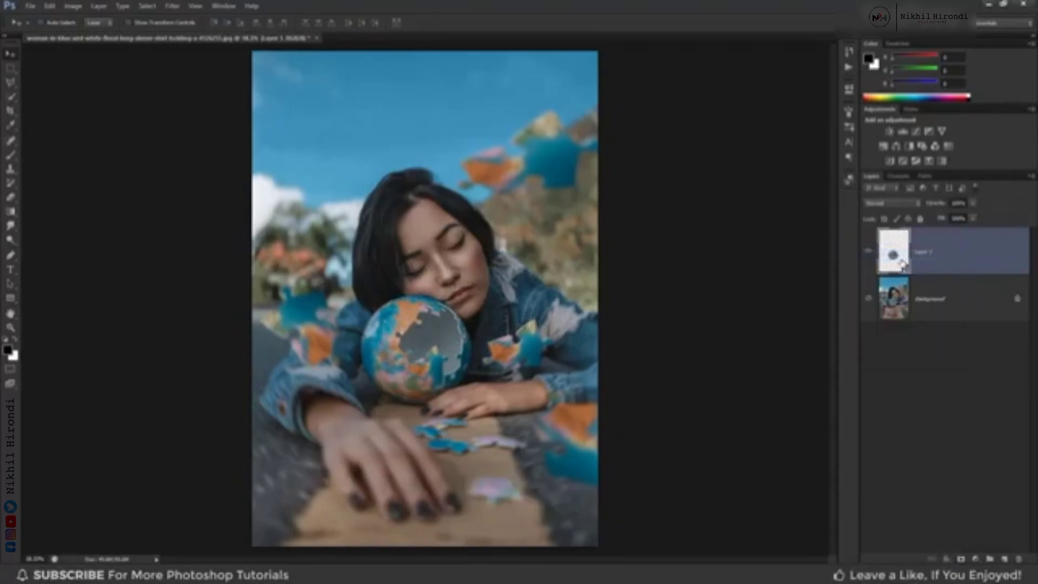
key("ctrl+g")
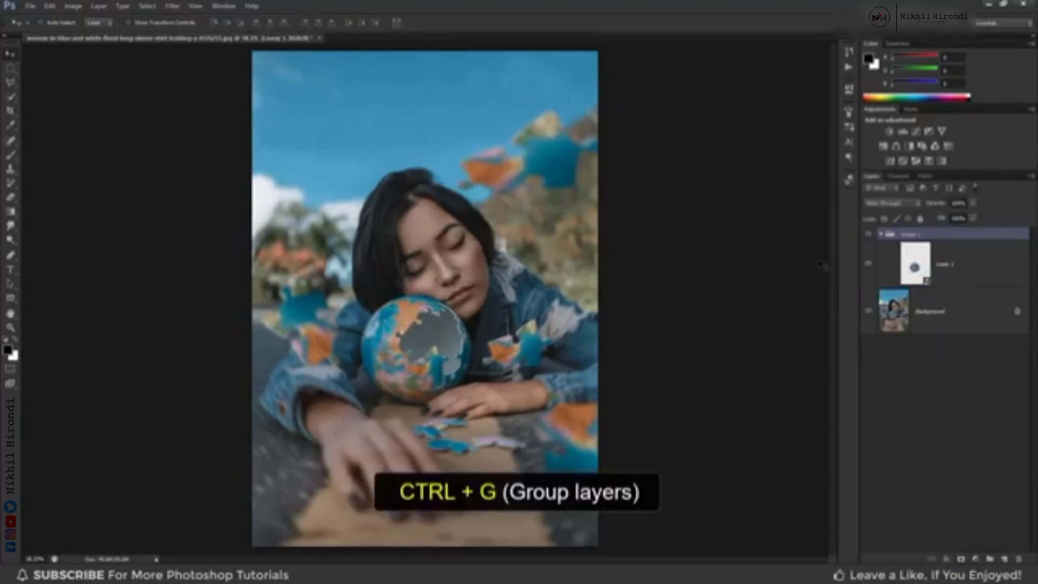
Duplicate the globe smart object inside the group and set the copy's blending mode to Screen.
left_click(922, 263)
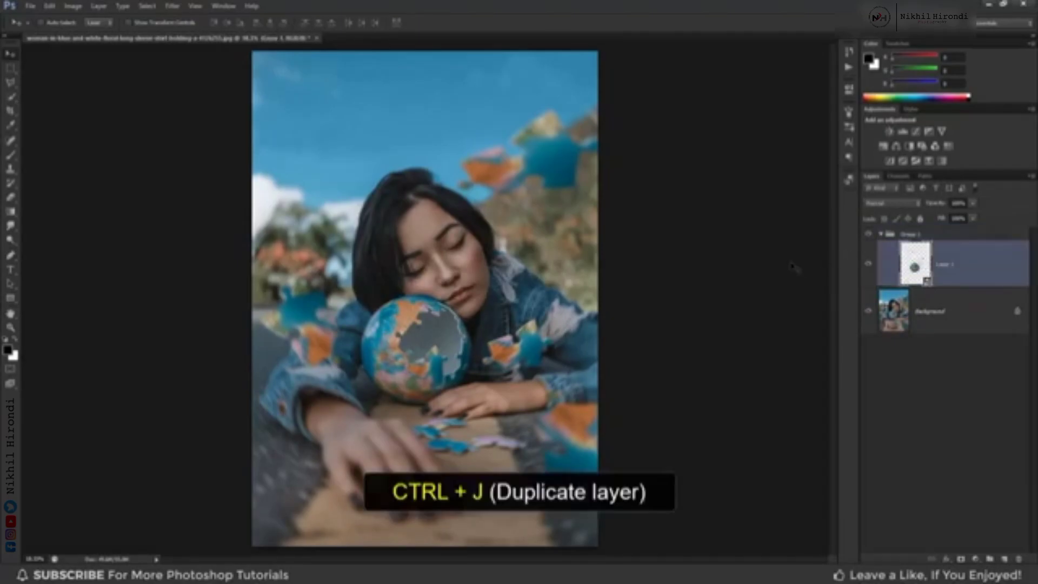
key("ctrl+j")
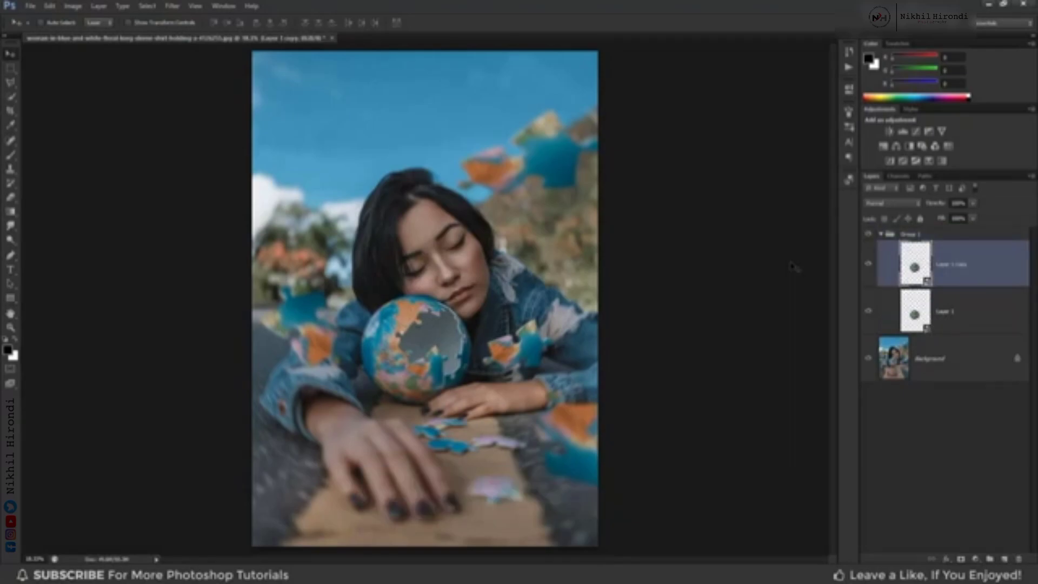
left_click(891, 204)
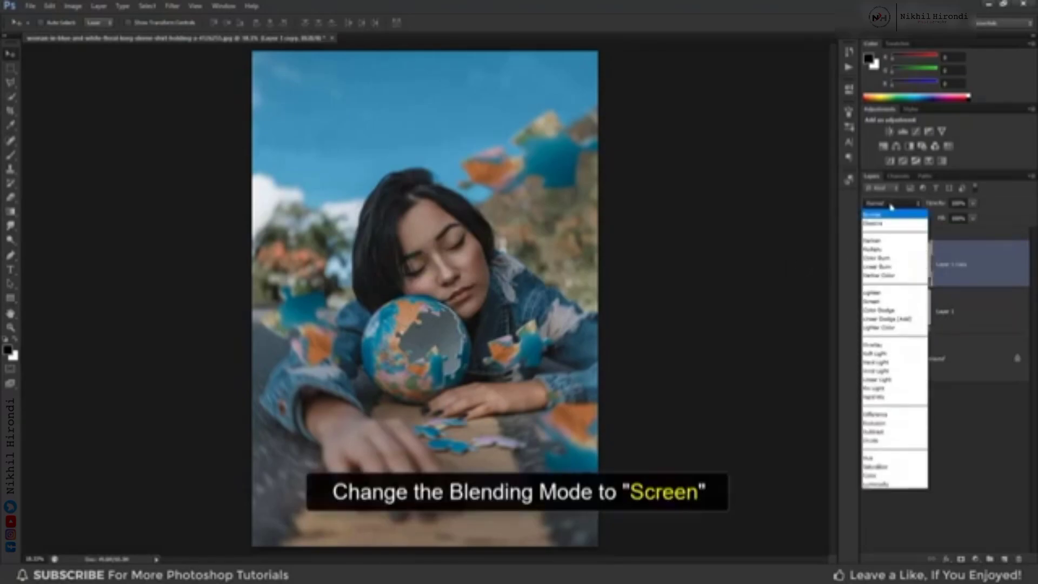
left_click(894, 301)
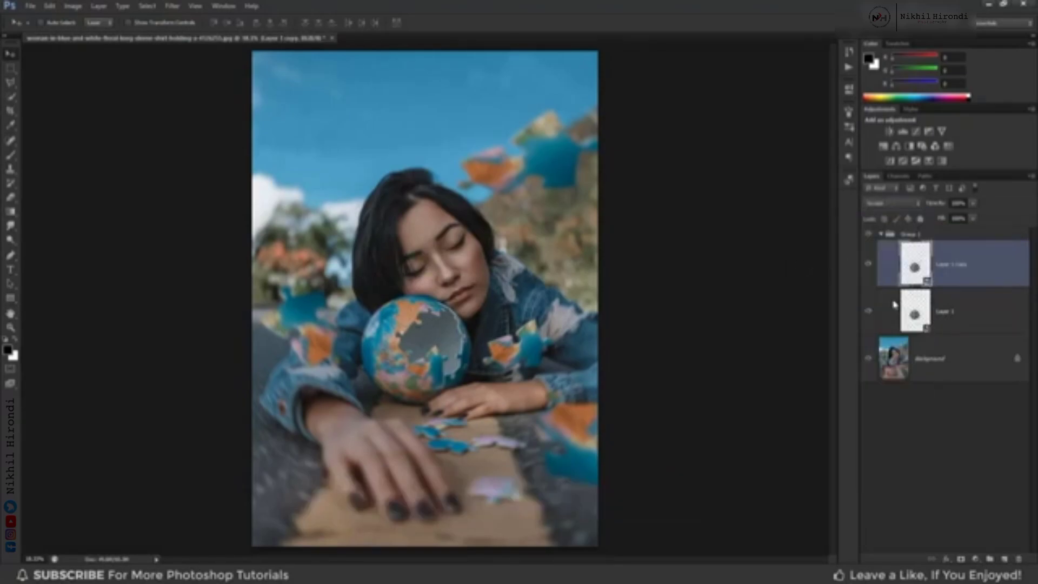
Apply a Gaussian Blur with a radius of 5 pixels to the Screen-mode globe copy.
left_click(172, 7)
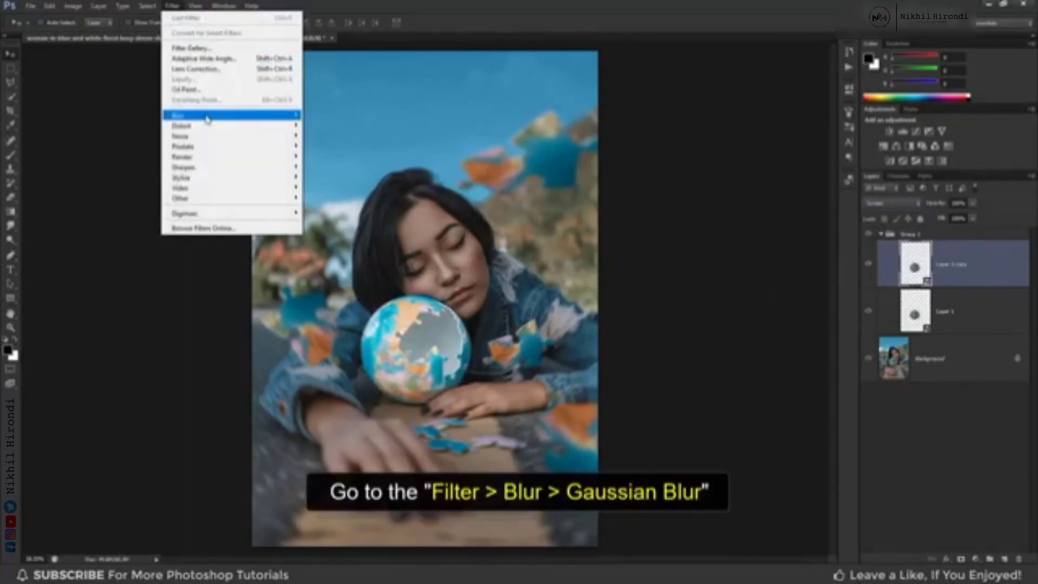
mouse_move(205, 115)
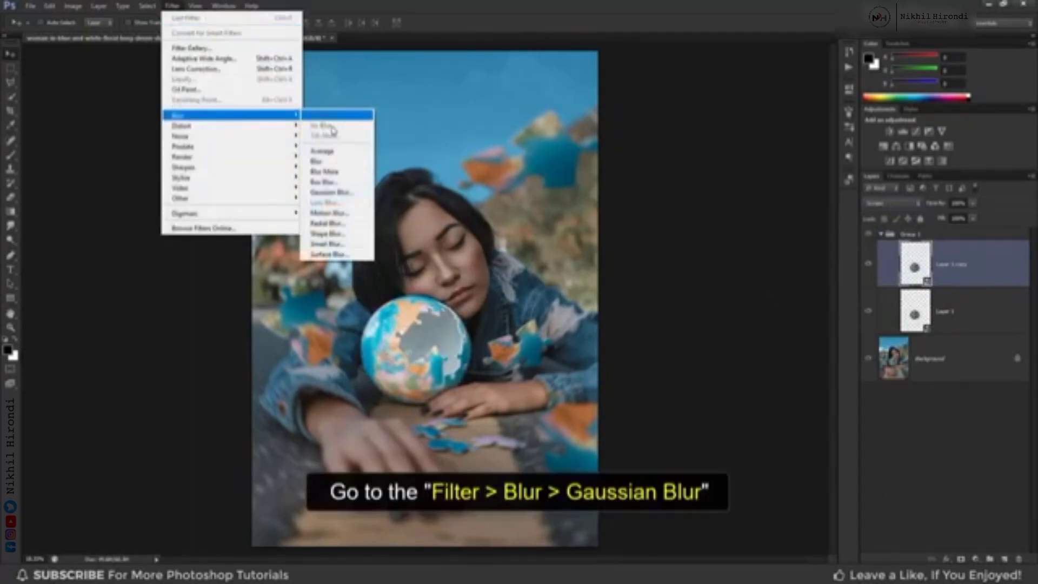
left_click(349, 192)
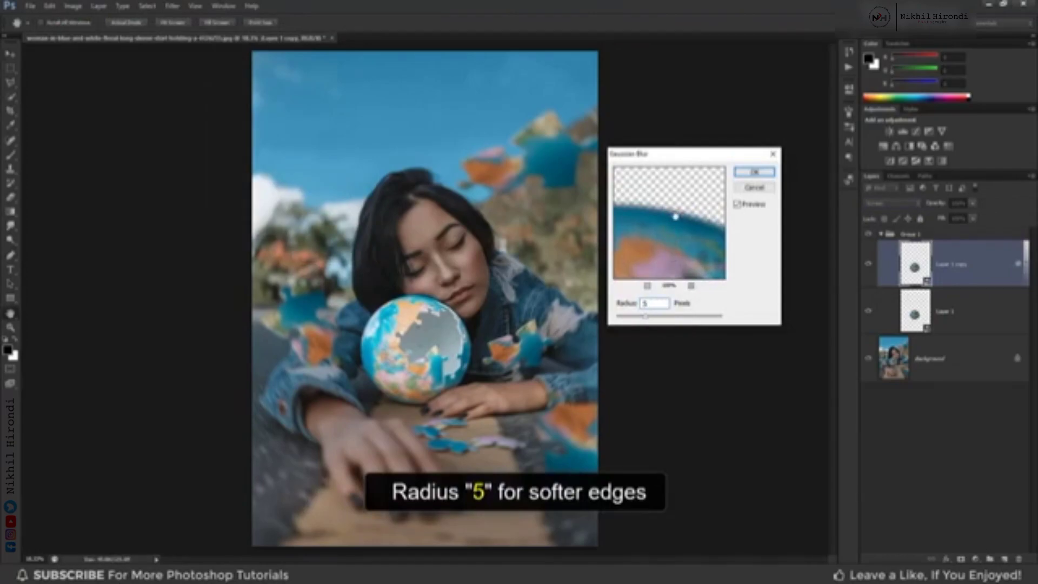
left_click(754, 172)
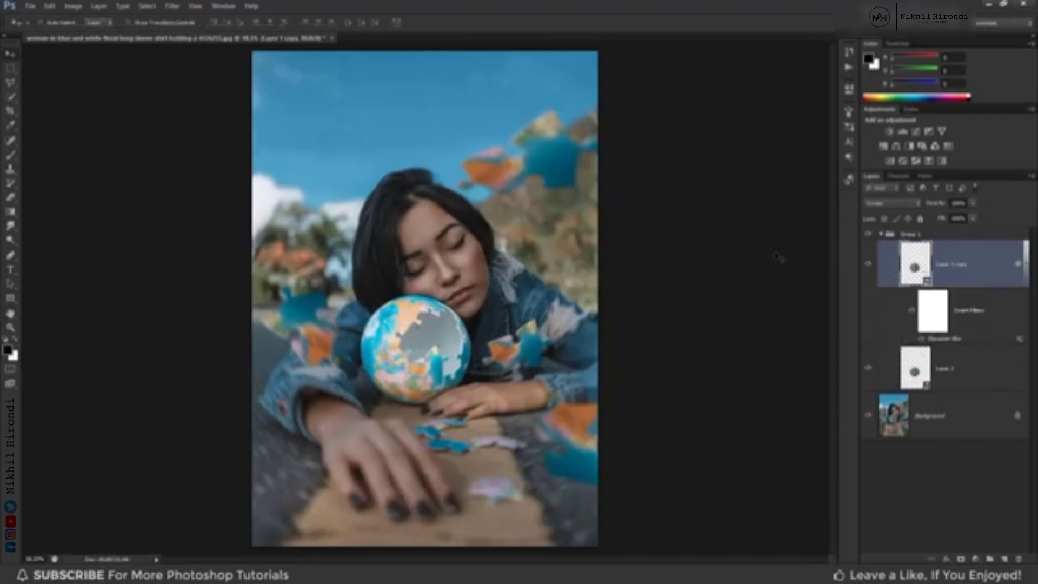
Duplicate the blurred globe layer and set the new copy's Gaussian Blur radius to 150 pixels.
key("ctrl+j")
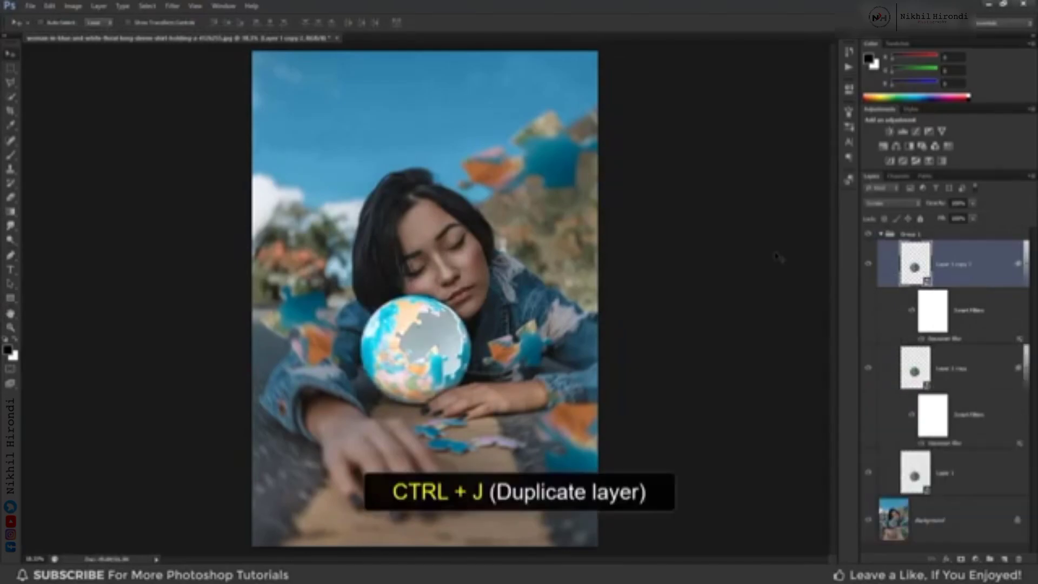
double_click(941, 339)
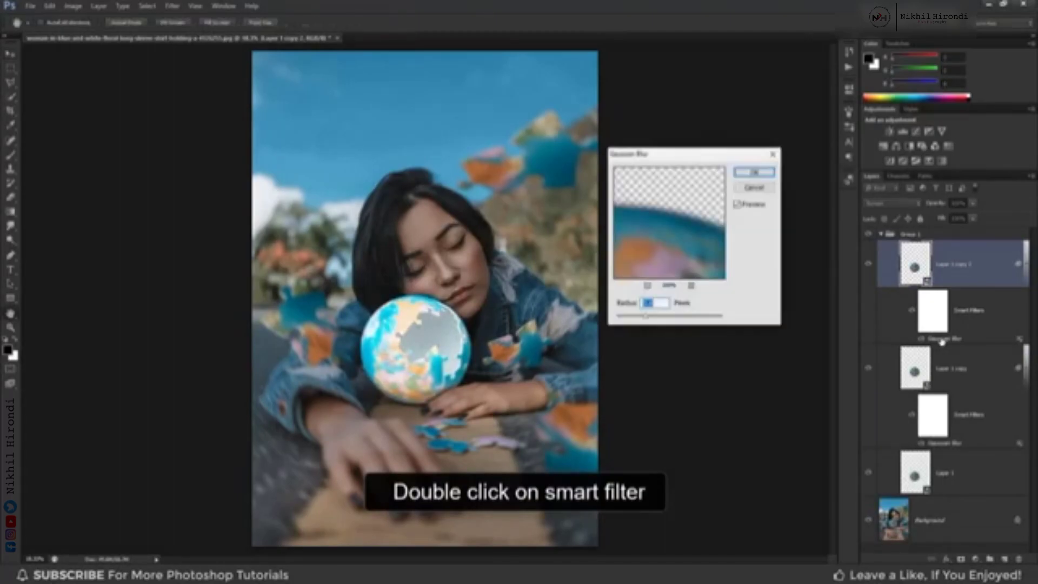
double_click(640, 303)
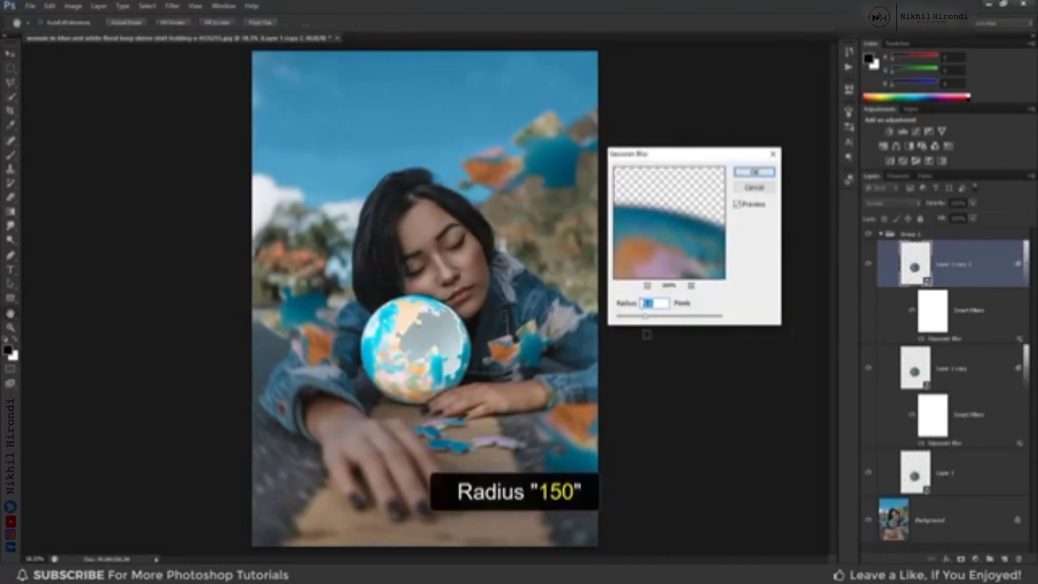
type("150")
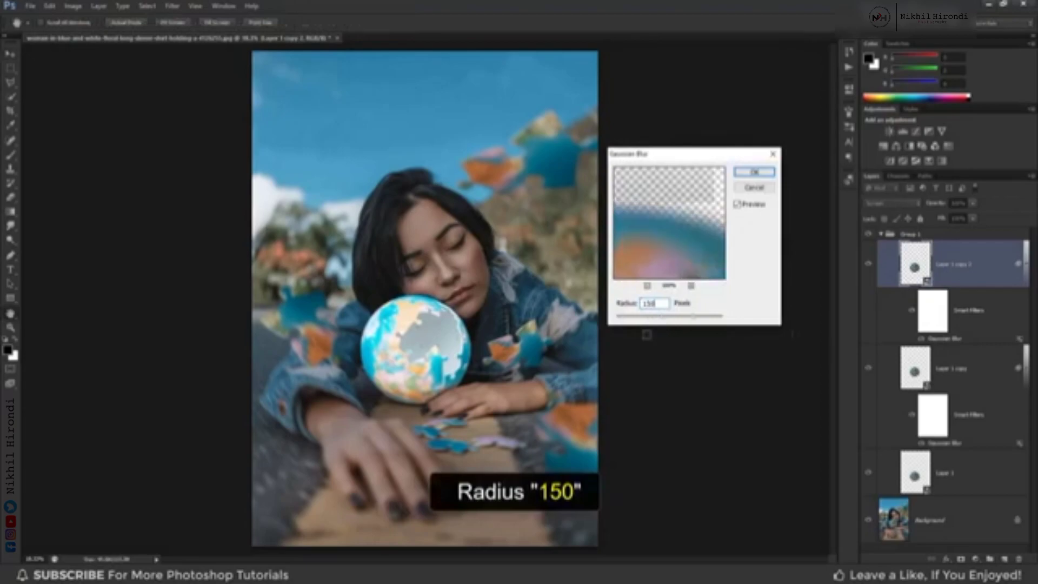
left_click(746, 172)
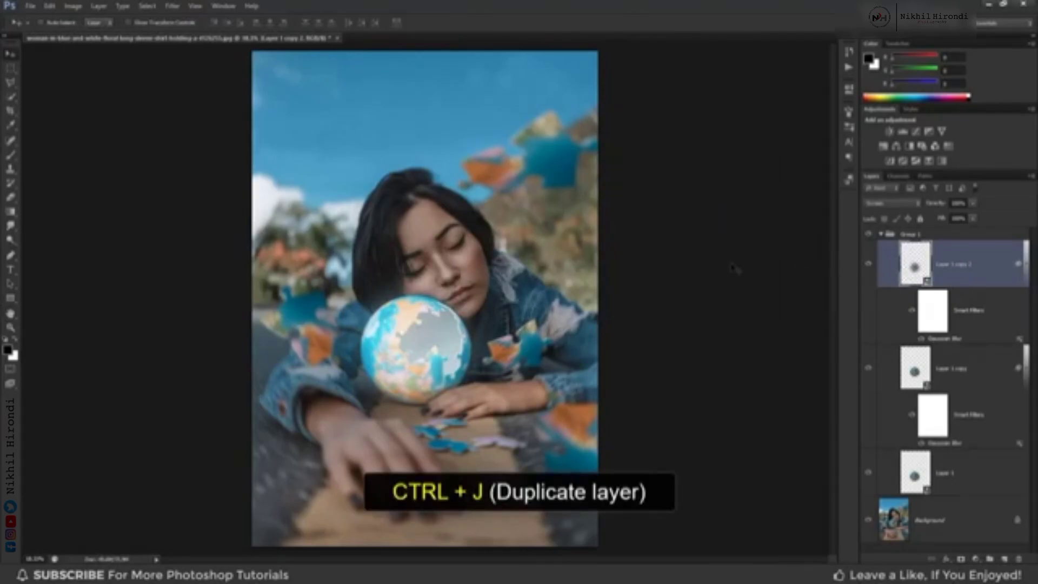
Duplicate the topmost globe glow layer and set the new copy's Gaussian Blur radius to 300 pixels.
key("ctrl+j")
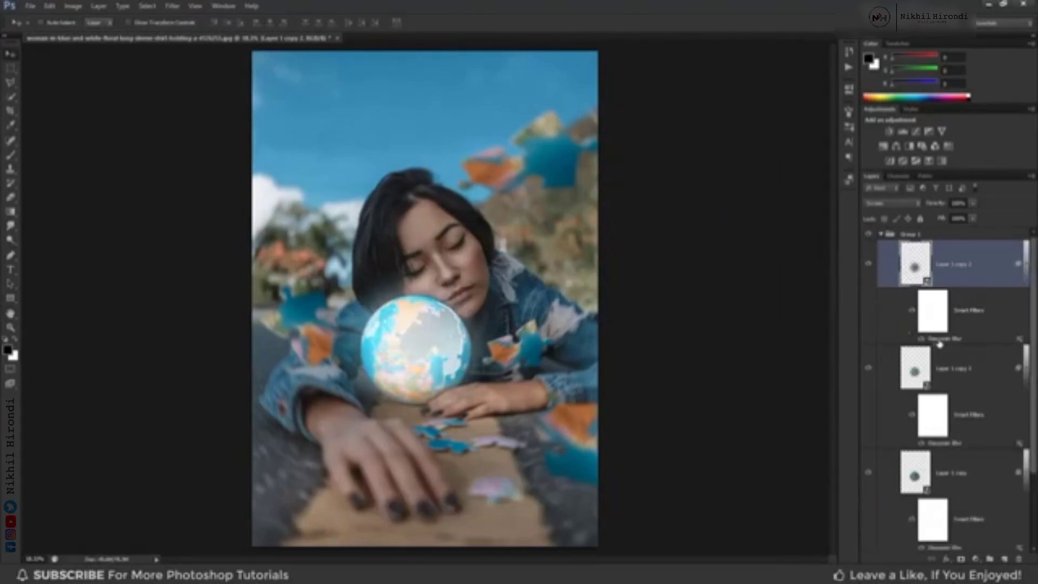
double_click(939, 340)
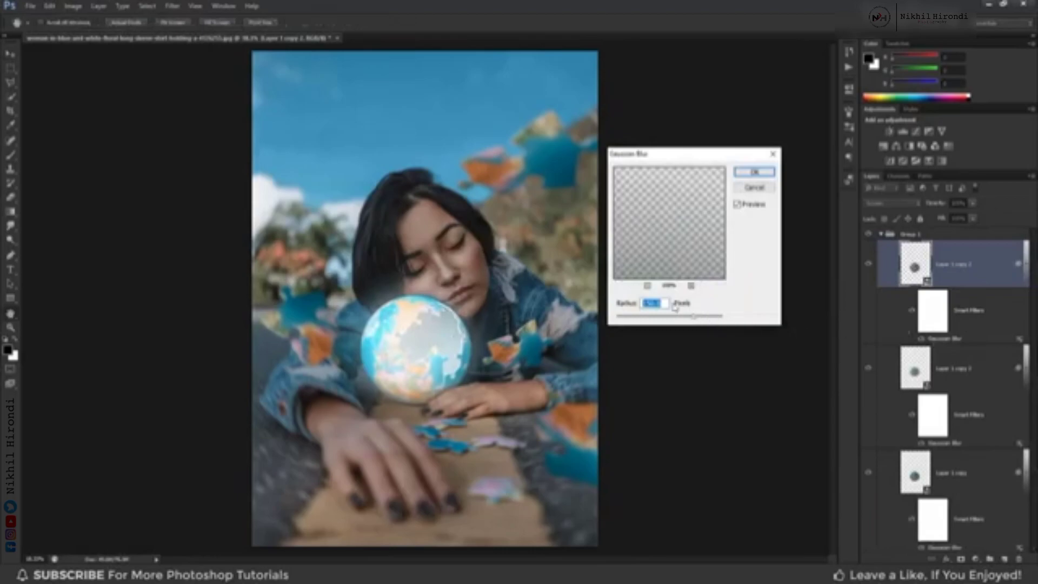
type("300")
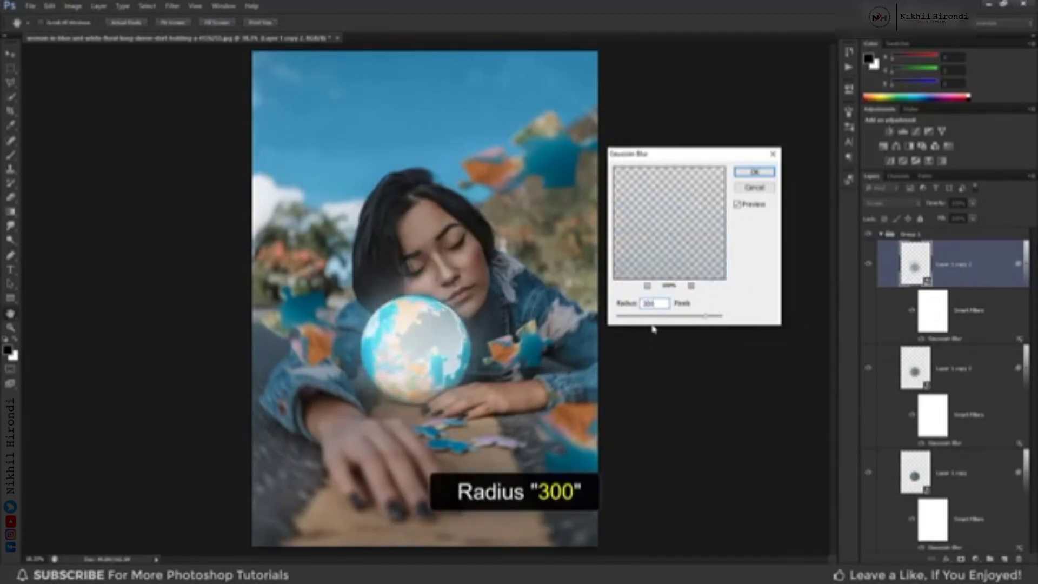
left_click(747, 174)
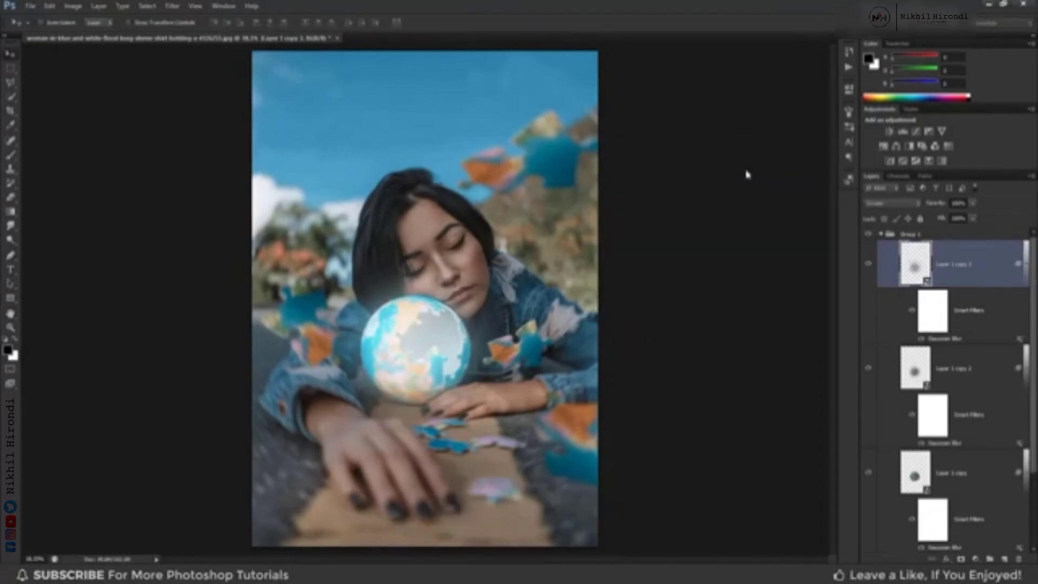
Collapse the glow group and toggle its visibility to compare the image with and without the glow.
left_click(882, 234)
left_click(870, 234)
left_click(869, 234)
left_click(869, 234)
left_click(870, 234)
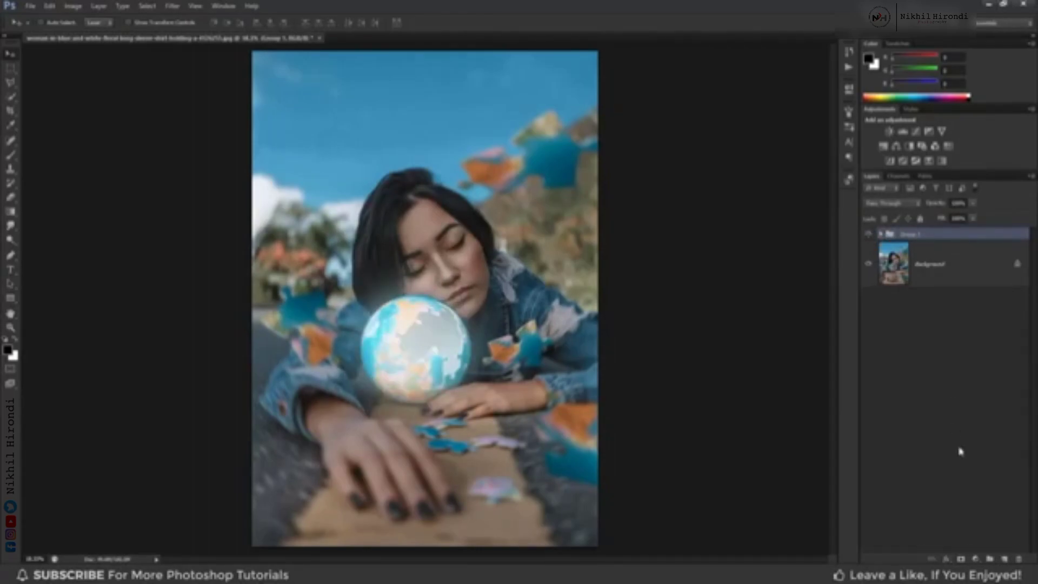
Add a Hue/Saturation adjustment layer above the glow group, clip it to the group and turn on Colorize.
left_click(976, 559)
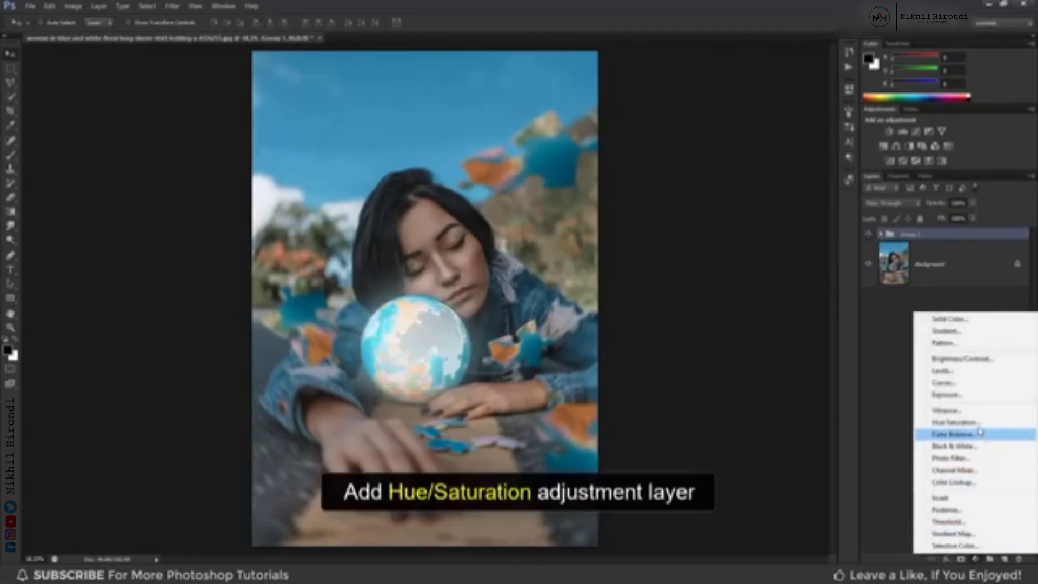
left_click(954, 423)
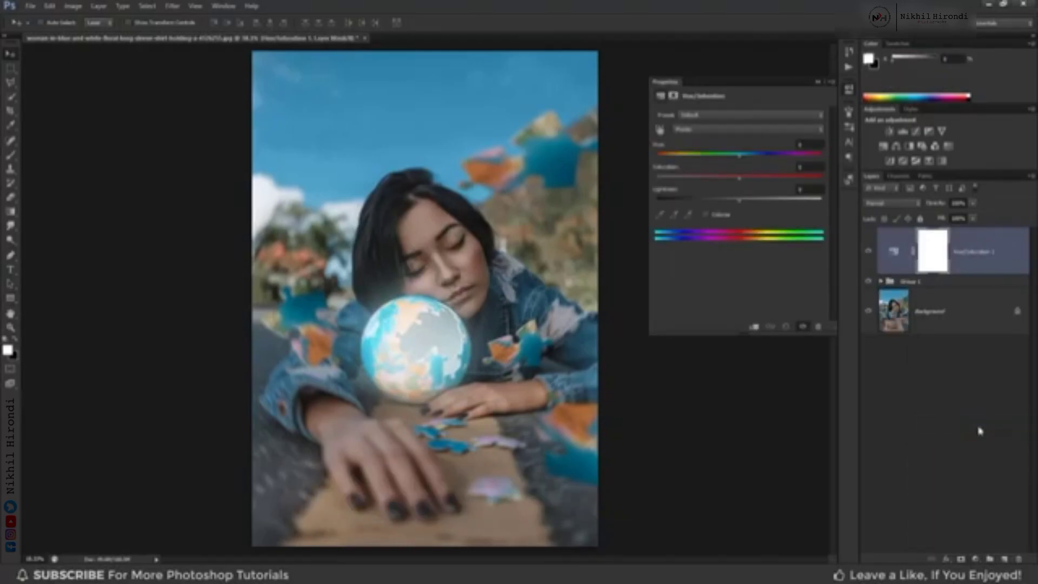
left_click(753, 327)
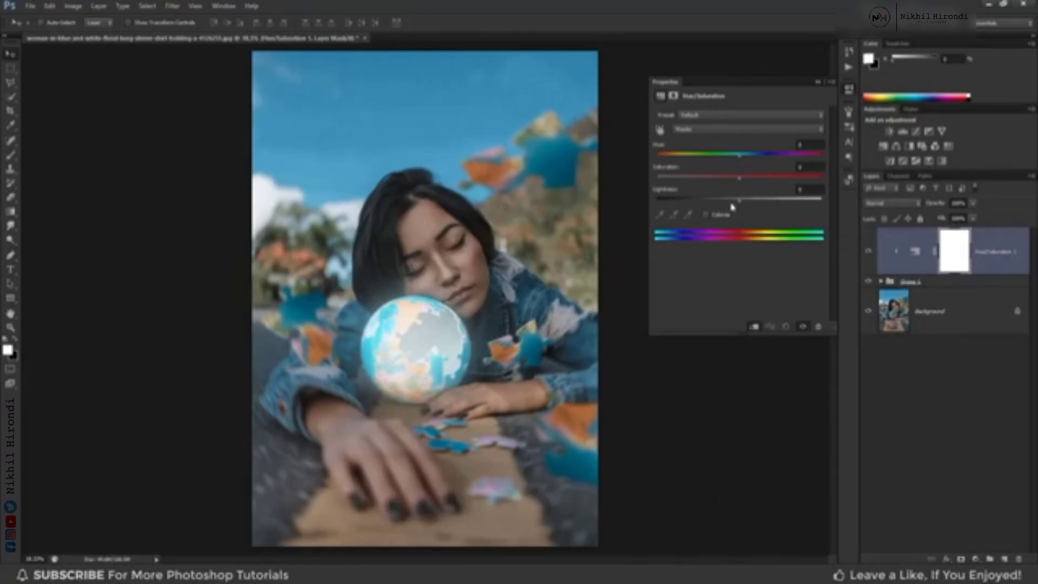
left_click(719, 216)
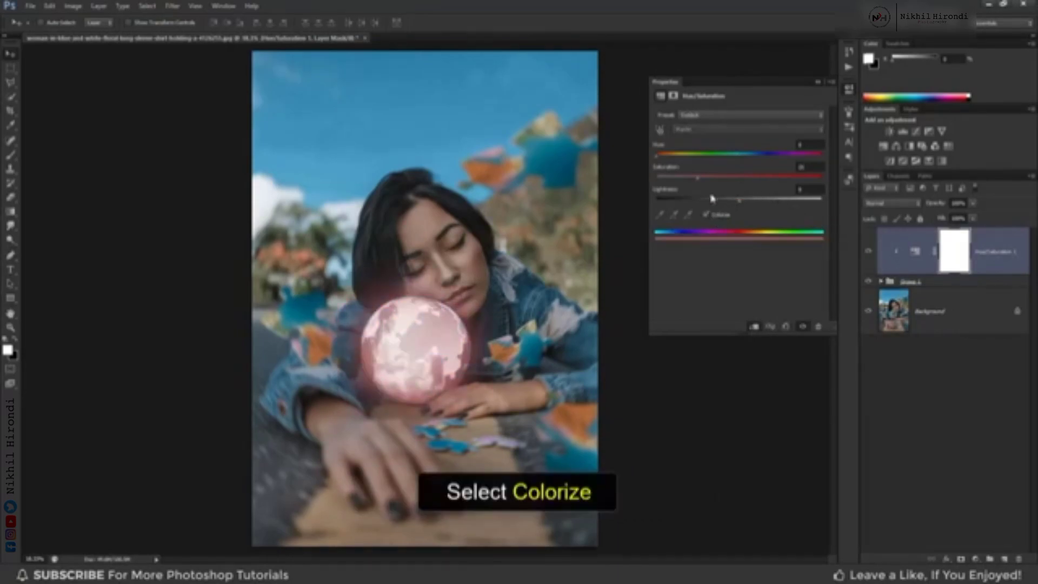
Raise the clipped Hue/Saturation layer's saturation to near maximum, shift its hue to orange and compare the glow with and without it.
left_click_drag(701, 182, 810, 181)
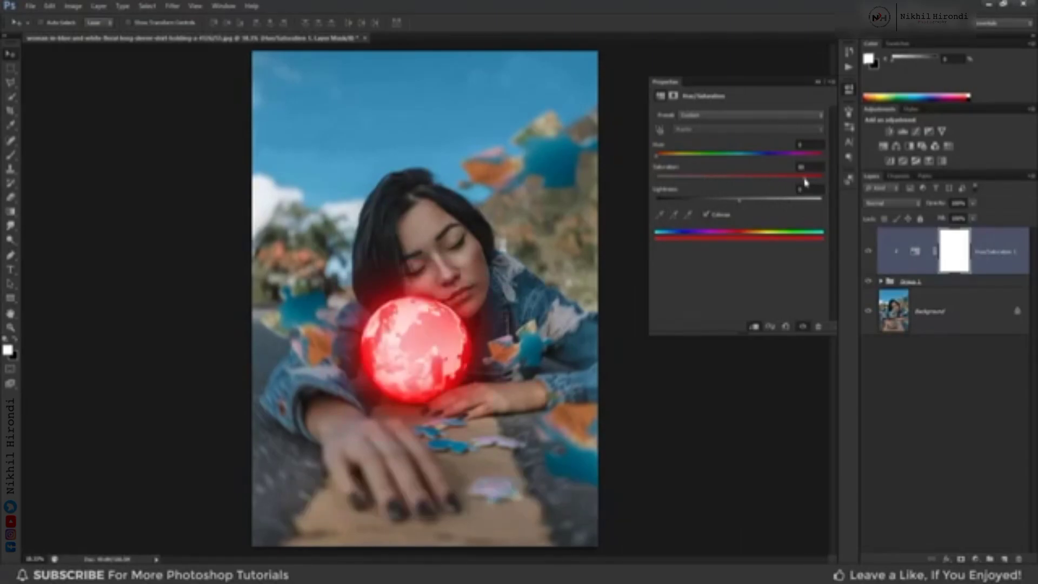
mouse_move(662, 161)
left_mouse_down()
mouse_move(799, 157)
mouse_move(671, 165)
left_mouse_up()
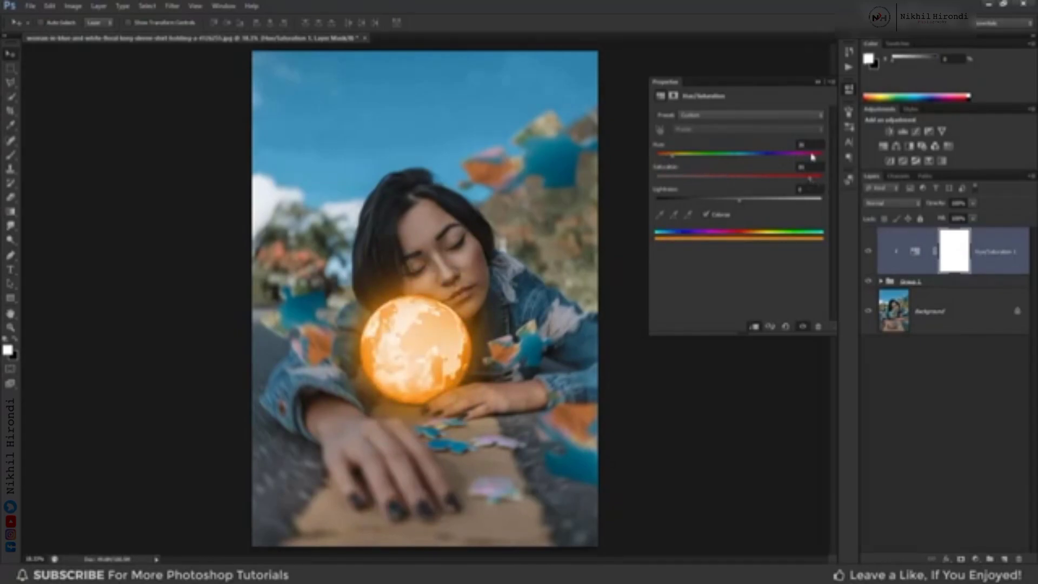
left_click(817, 82)
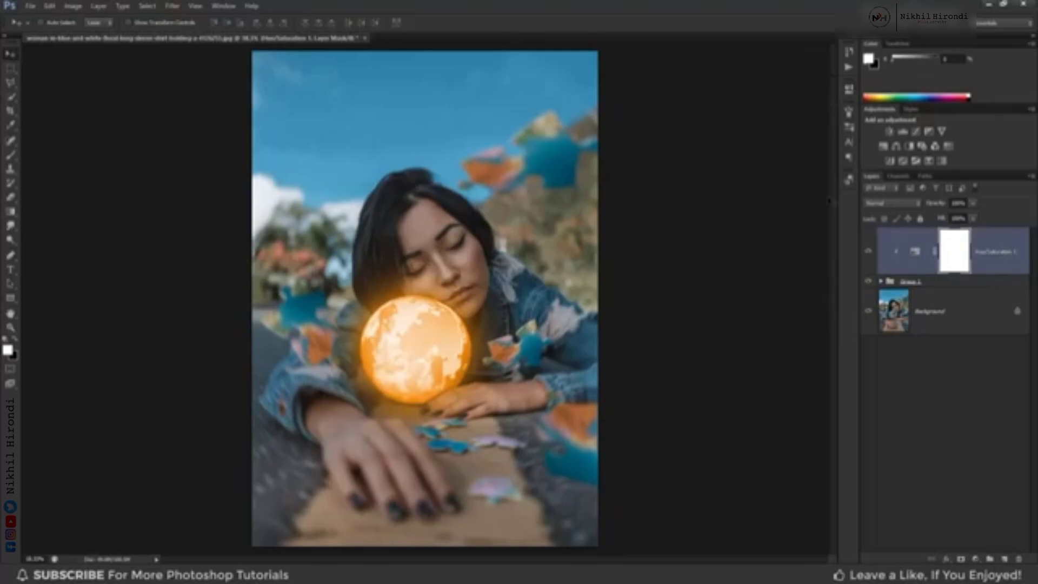
left_click(866, 253)
left_click(866, 252)
Add an Exposure adjustment layer directly above the Background and darken the photo strongly by lowering Exposure and Gamma Correction.
left_click(936, 309)
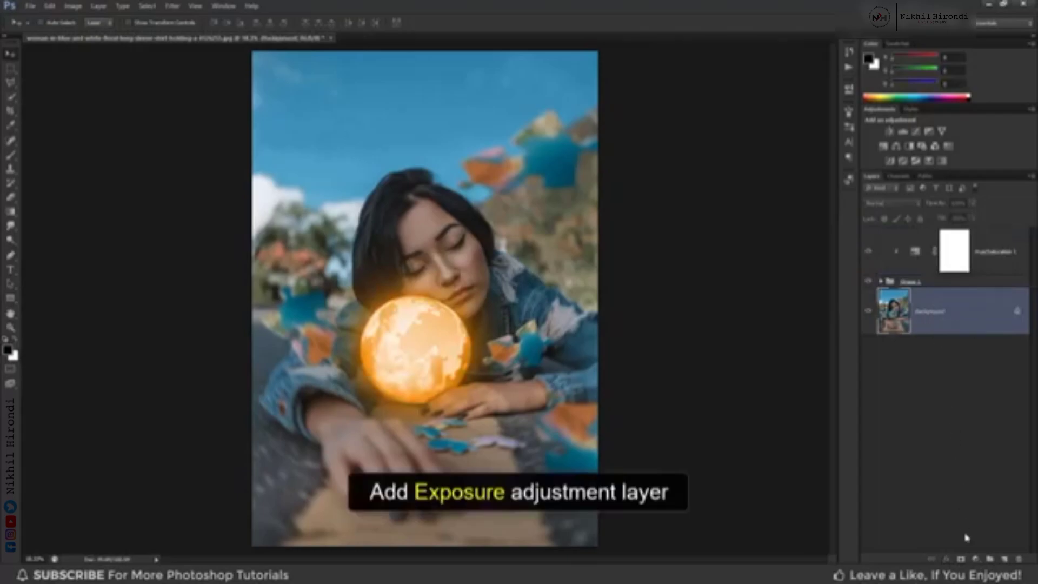
left_click(974, 559)
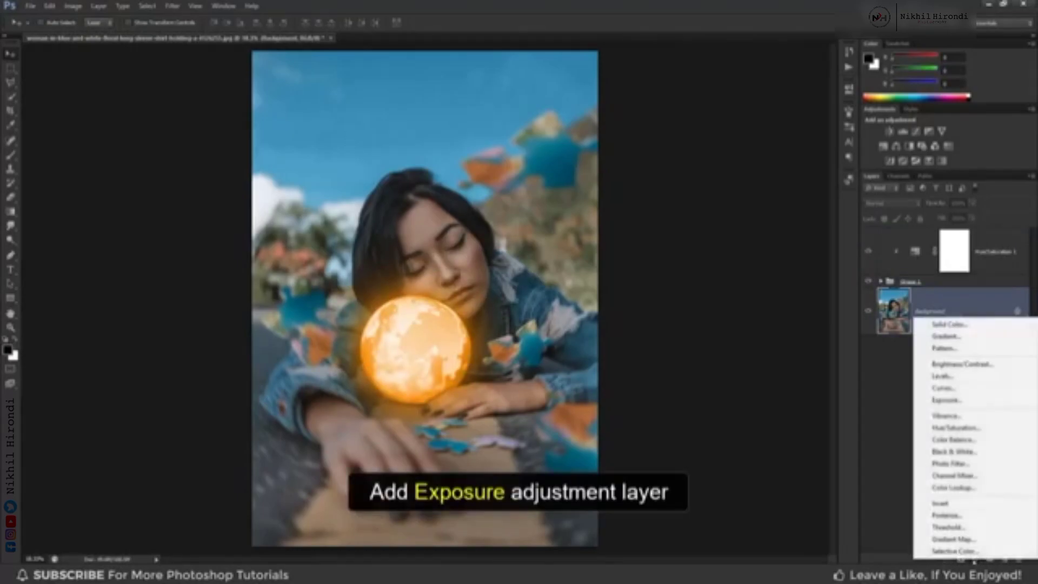
left_click(971, 403)
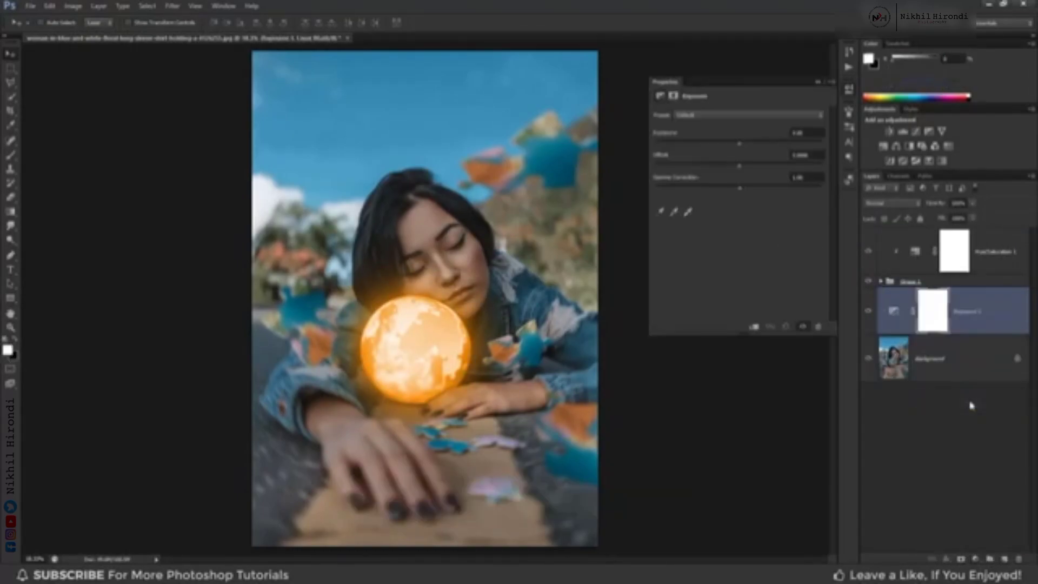
left_click_drag(740, 148, 721, 151)
left_click_drag(740, 190, 772, 196)
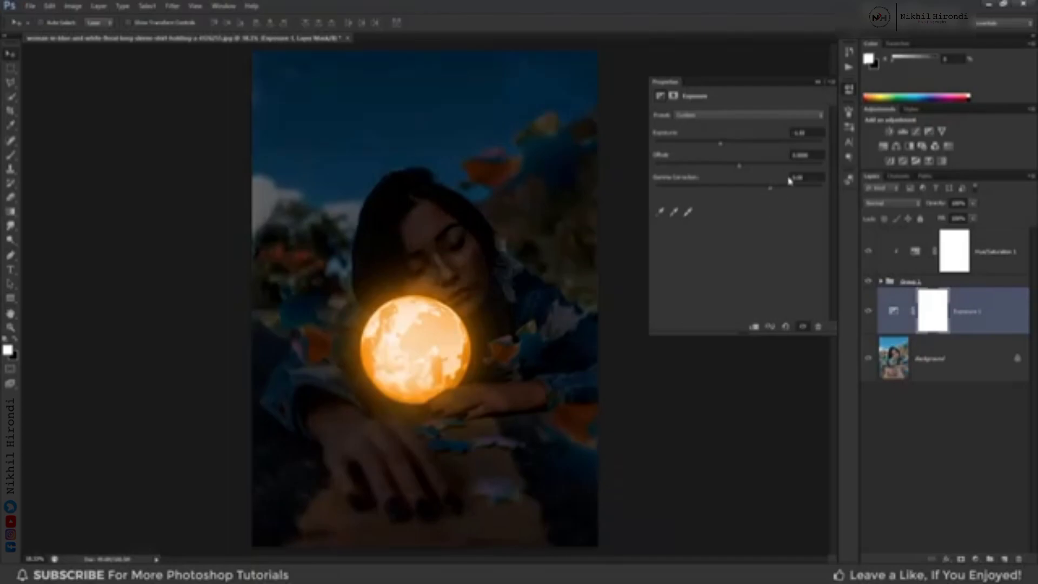
left_click(819, 83)
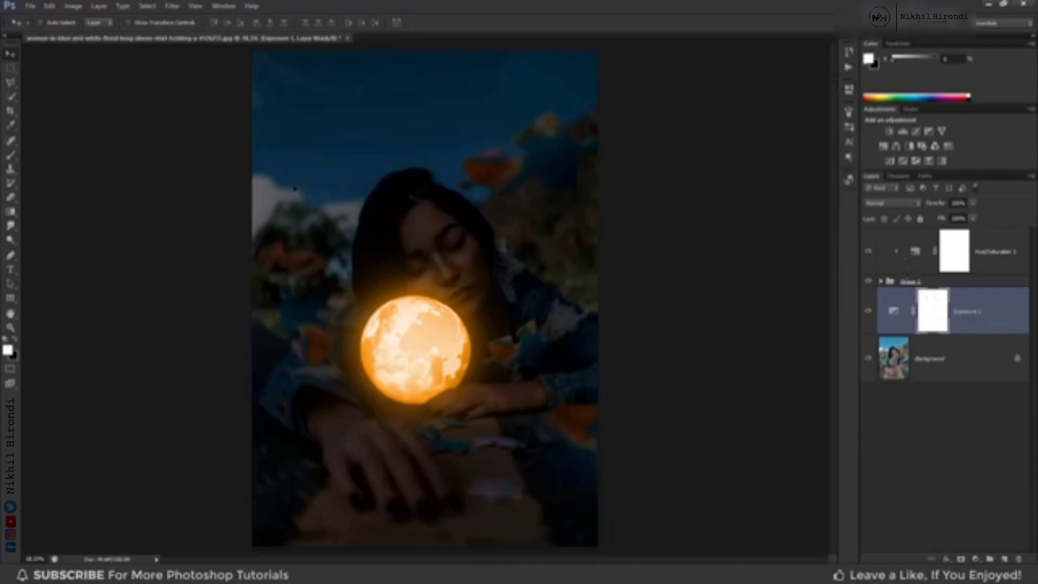
Set up the Brush tool with a soft round tip and black as the foreground color for the Exposure mask.
left_click_drag(10, 155, 47, 158)
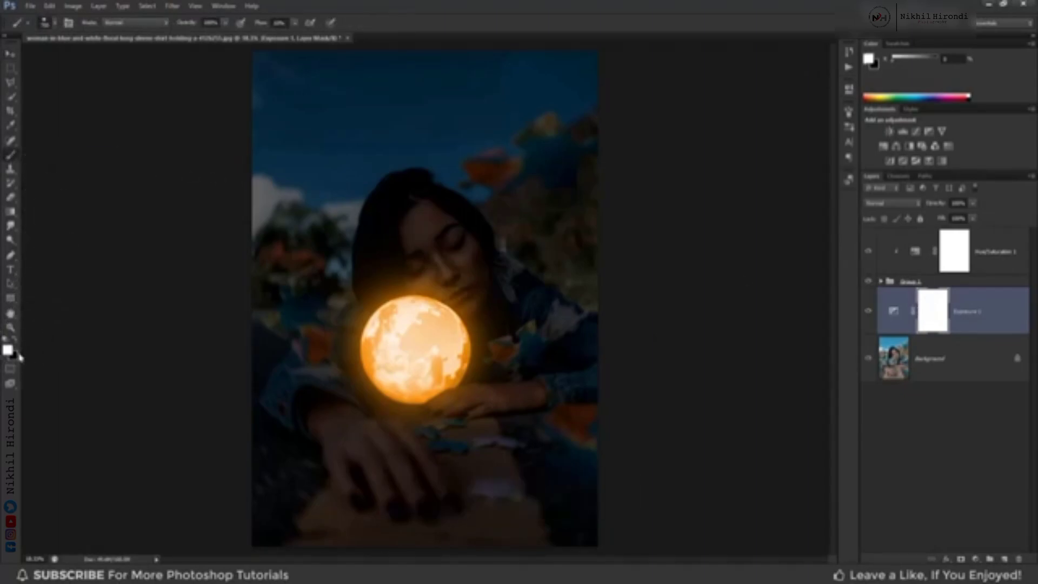
left_click(15, 339)
left_click(7, 350)
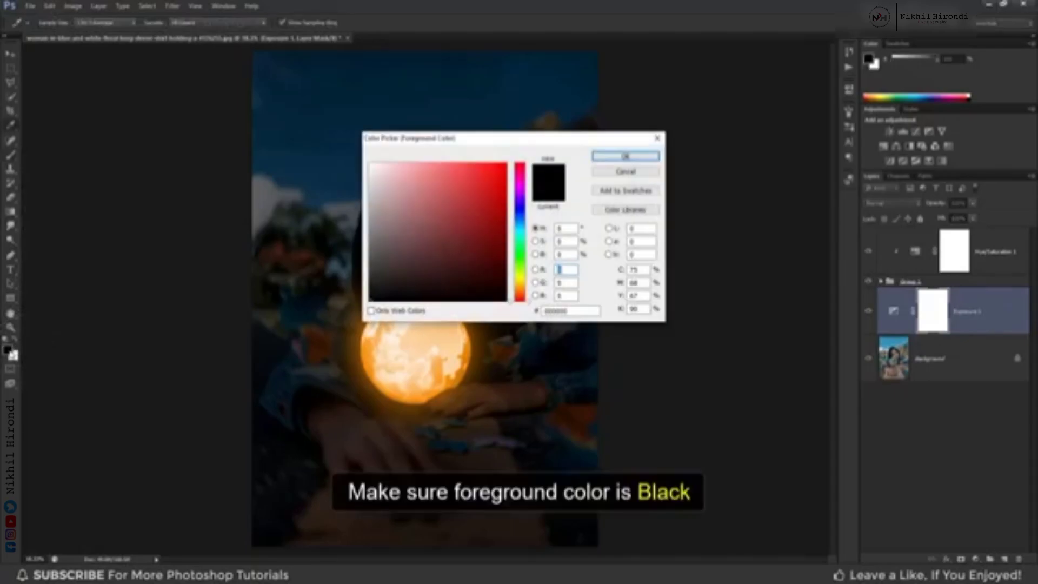
left_click_drag(378, 290, 356, 306)
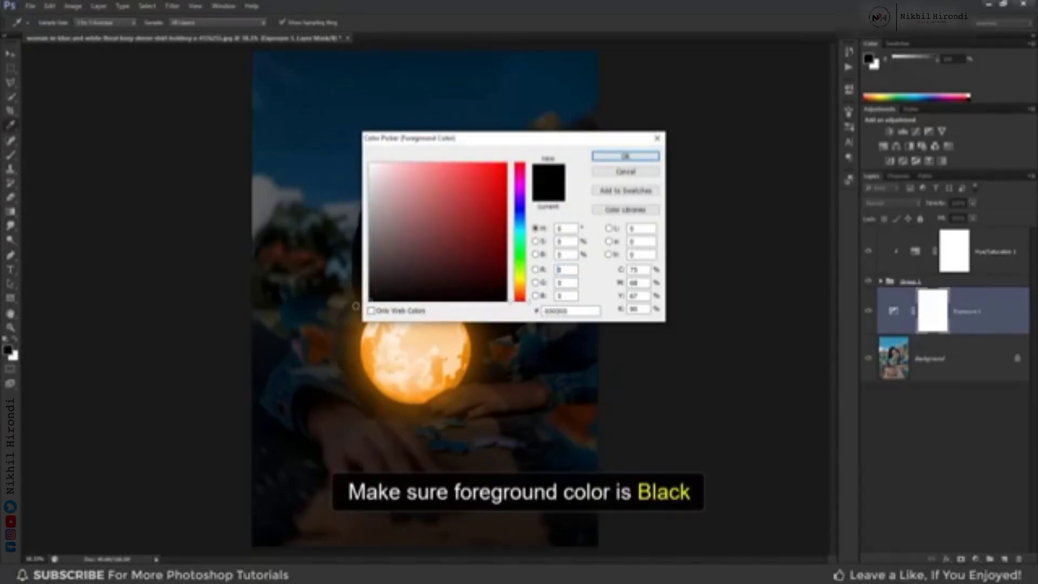
left_click(601, 156)
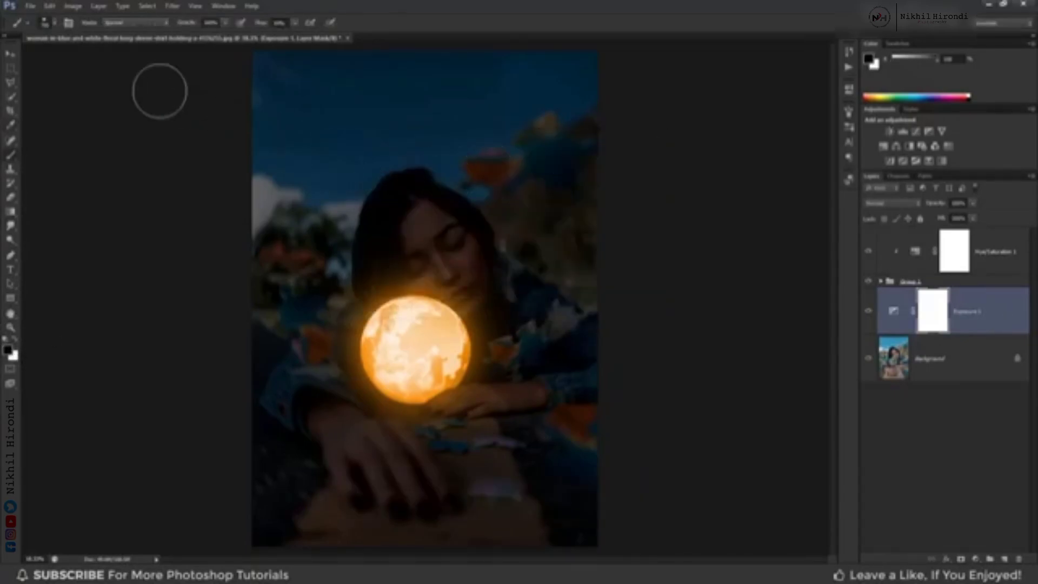
left_click(55, 26)
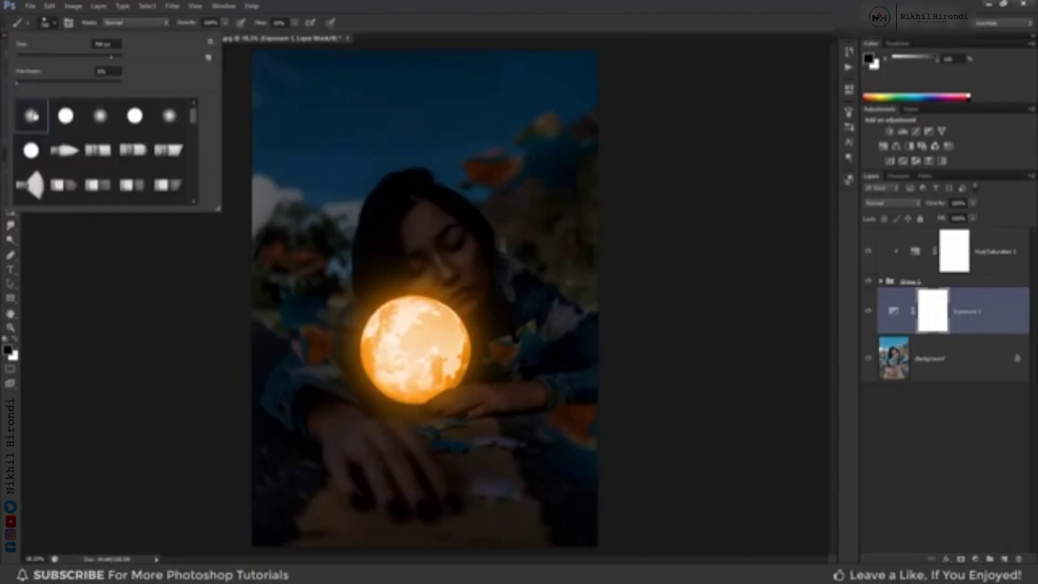
left_click(55, 24)
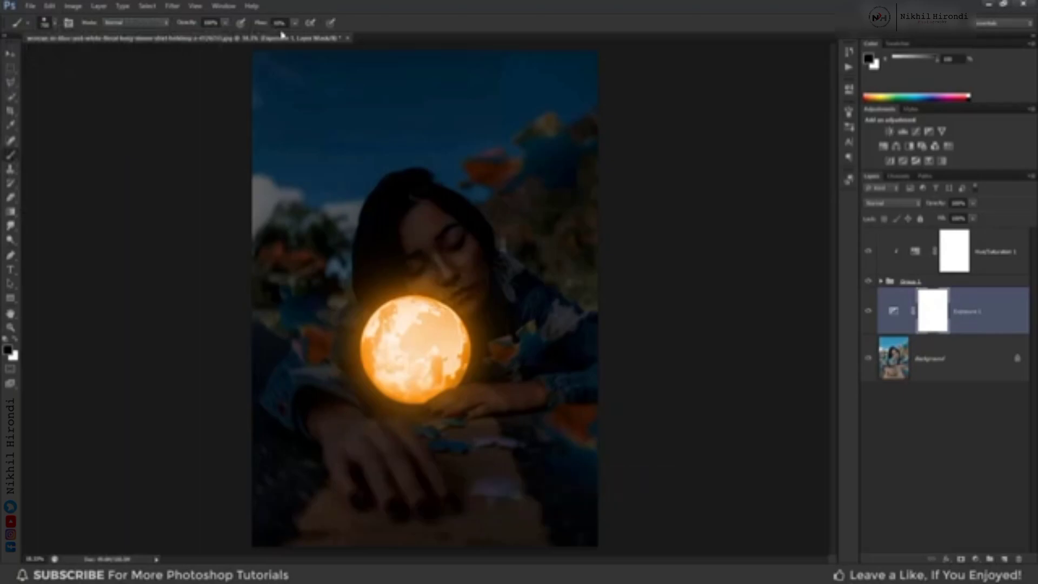
Paint black on the Exposure mask over the woman's face and the jacket beside the globe to bring back light there.
mouse_move(410, 248)
left_mouse_down()
mouse_move(438, 272)
mouse_move(404, 247)
mouse_move(404, 265)
mouse_move(400, 239)
mouse_move(424, 249)
mouse_move(441, 269)
mouse_move(417, 243)
mouse_move(508, 335)
mouse_move(496, 354)
mouse_move(516, 344)
mouse_move(445, 396)
mouse_move(468, 393)
mouse_move(438, 403)
mouse_move(535, 384)
mouse_move(489, 378)
mouse_move(519, 377)
mouse_move(534, 337)
left_mouse_up()
key("bracketright")
key("bracketright")
left_click_drag(500, 308, 509, 371)
key("bracketleft")
key("bracketleft")
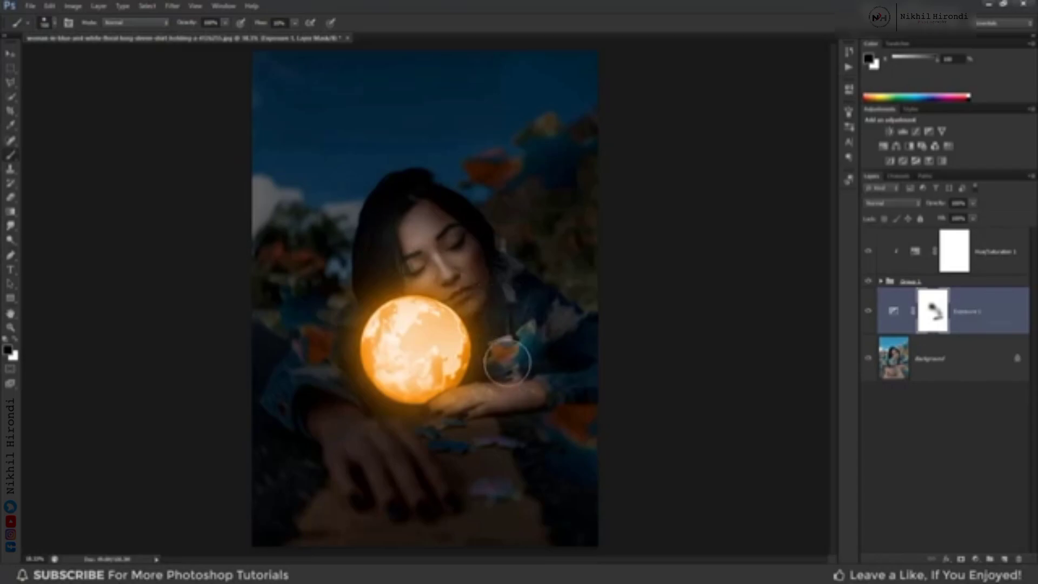
Paint the Exposure mask around the front hand, sleeve, table and resting hand, using smaller brush sizes for the finer areas.
mouse_move(346, 365)
left_mouse_down()
mouse_move(356, 330)
mouse_move(334, 357)
mouse_move(319, 325)
mouse_move(349, 406)
mouse_move(339, 385)
mouse_move(434, 482)
mouse_move(405, 389)
mouse_move(414, 416)
mouse_move(388, 407)
mouse_move(441, 413)
mouse_move(374, 408)
mouse_move(407, 414)
mouse_move(381, 400)
mouse_move(449, 435)
mouse_move(433, 432)
mouse_move(471, 432)
mouse_move(427, 434)
mouse_move(461, 437)
mouse_move(442, 440)
mouse_move(500, 446)
mouse_move(484, 450)
mouse_move(486, 491)
mouse_move(493, 470)
mouse_move(569, 458)
mouse_move(529, 459)
mouse_move(450, 434)
mouse_move(471, 447)
mouse_move(483, 489)
mouse_move(581, 511)
mouse_move(372, 498)
mouse_move(312, 472)
left_mouse_up()
key("bracketleft")
key("bracketleft")
key("bracketleft")
key("bracketleft")
mouse_move(276, 485)
left_mouse_down()
mouse_move(428, 528)
mouse_move(475, 494)
mouse_move(386, 464)
mouse_move(378, 405)
mouse_move(514, 324)
mouse_move(382, 220)
mouse_move(421, 458)
mouse_move(468, 257)
left_mouse_up()
key("bracketleft")
key("bracketleft")
key("bracketleft")
key("bracketleft")
key("bracketleft")
left_click_drag(471, 406, 513, 392)
Toggle the Exposure layer's visibility to compare the photo with and without the masked darkening.
left_click(867, 312)
left_click(867, 312)
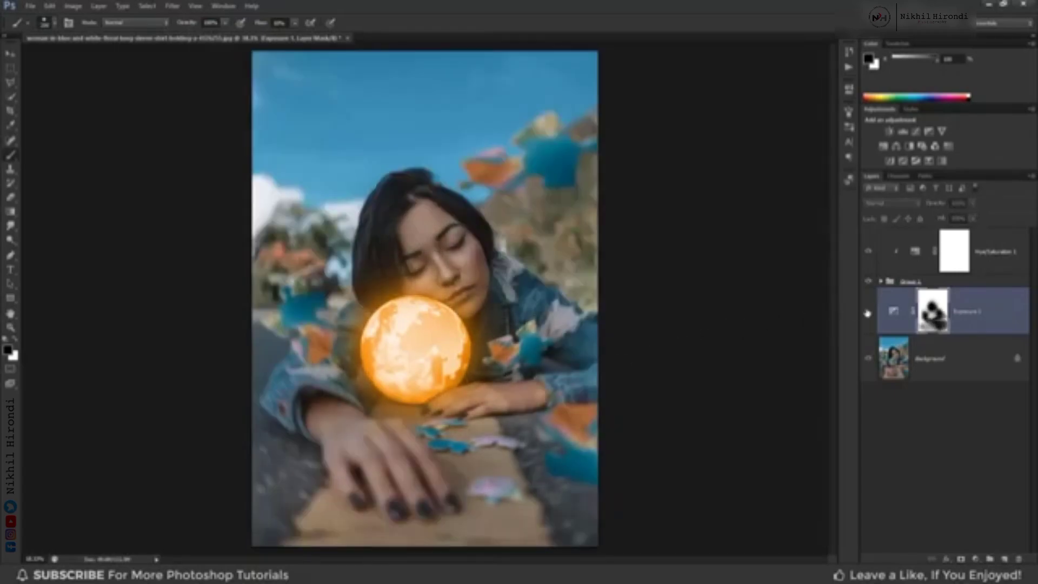
left_click(867, 312)
left_click(866, 311)
left_click(867, 312)
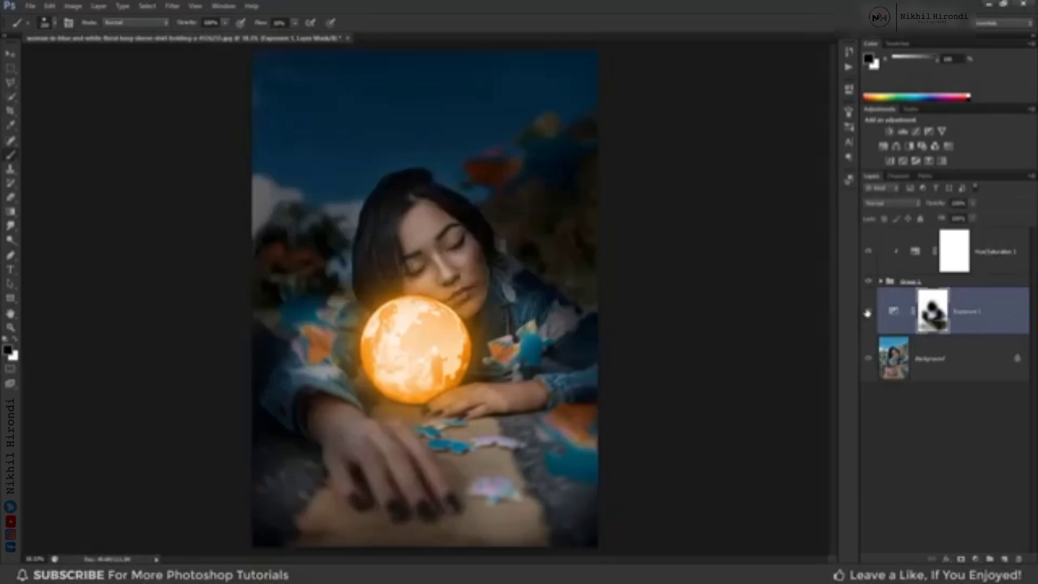
Duplicate the Hue/Saturation layer, place the copy below the glow group above the Exposure layer, and invert its mask to black.
left_click(982, 264)
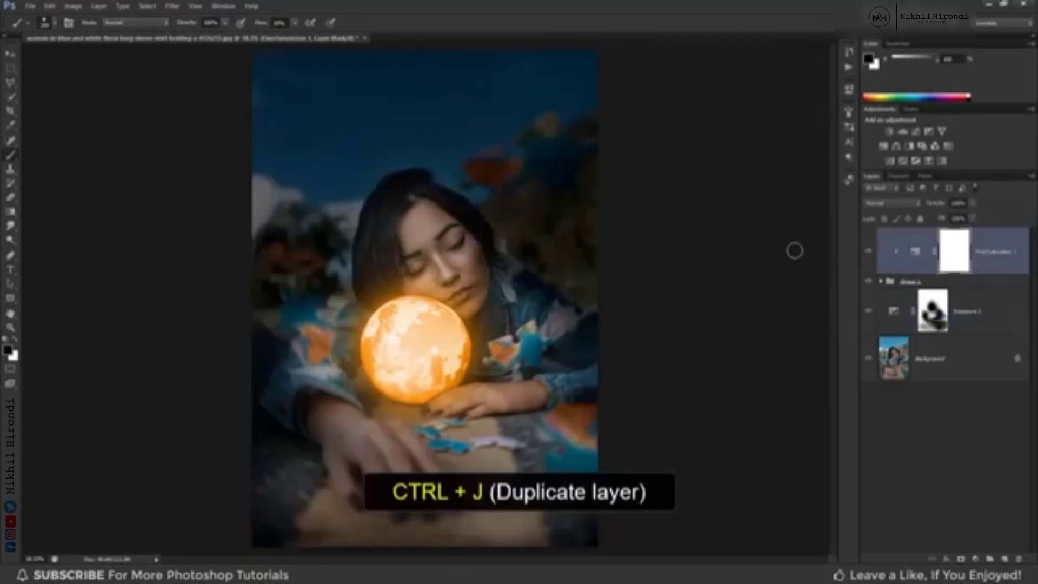
key("ctrl+j")
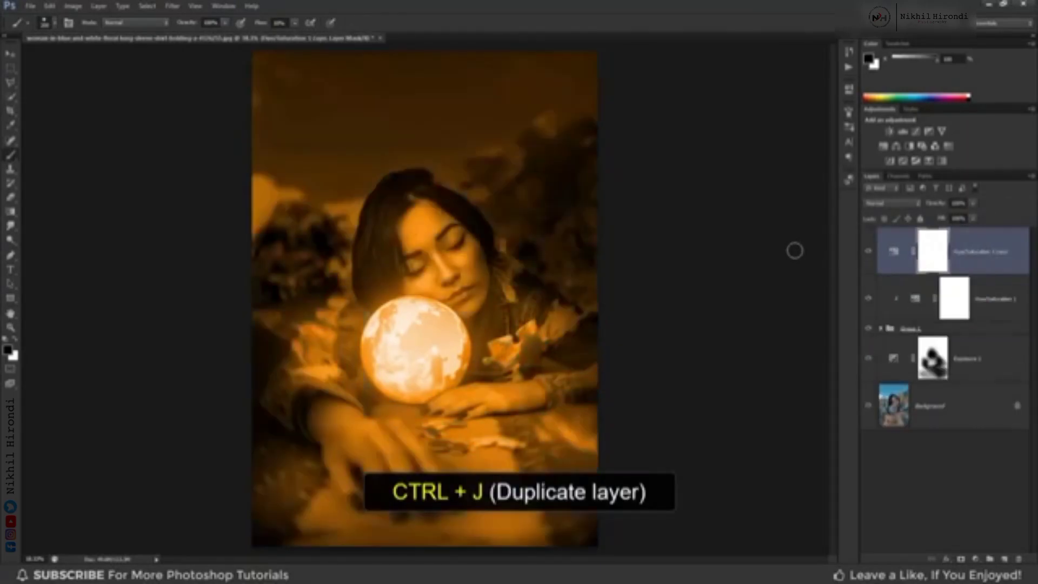
left_click_drag(962, 267, 938, 332)
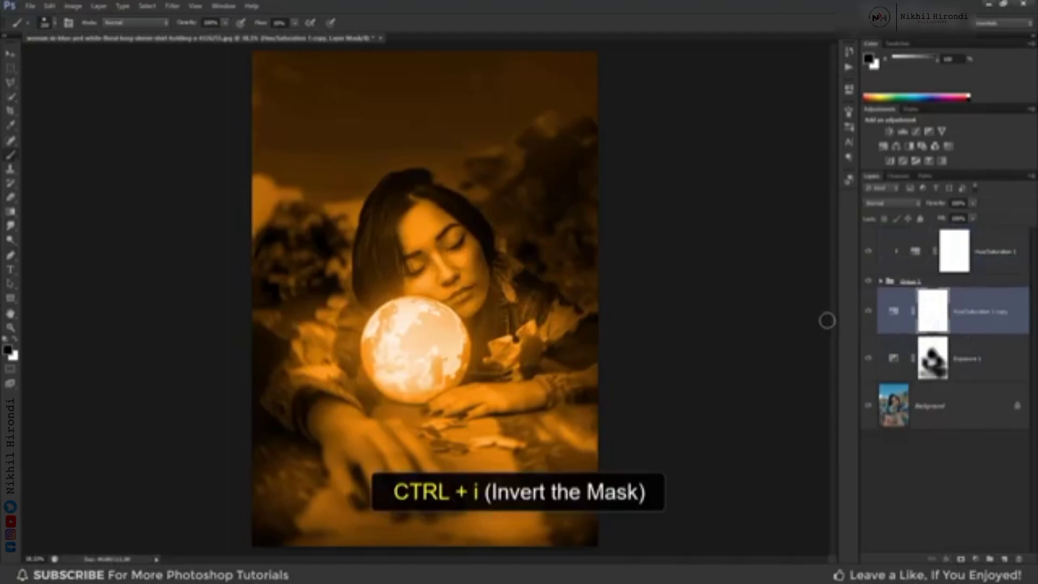
key("ctrl+i")
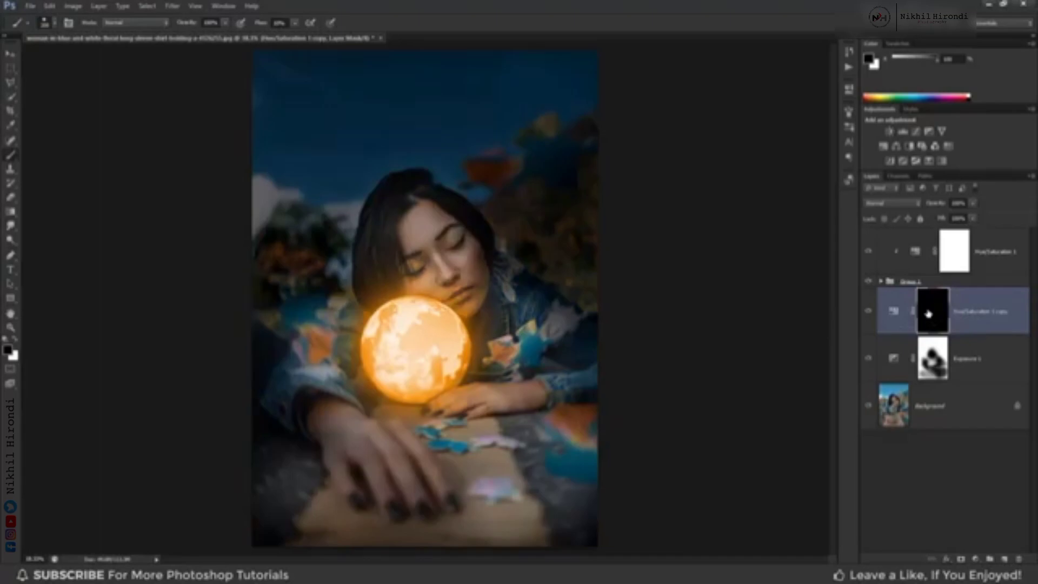
Choose the Brush tool with white as the foreground color for painting on the Hue/Saturation copy's mask.
right_click(10, 157)
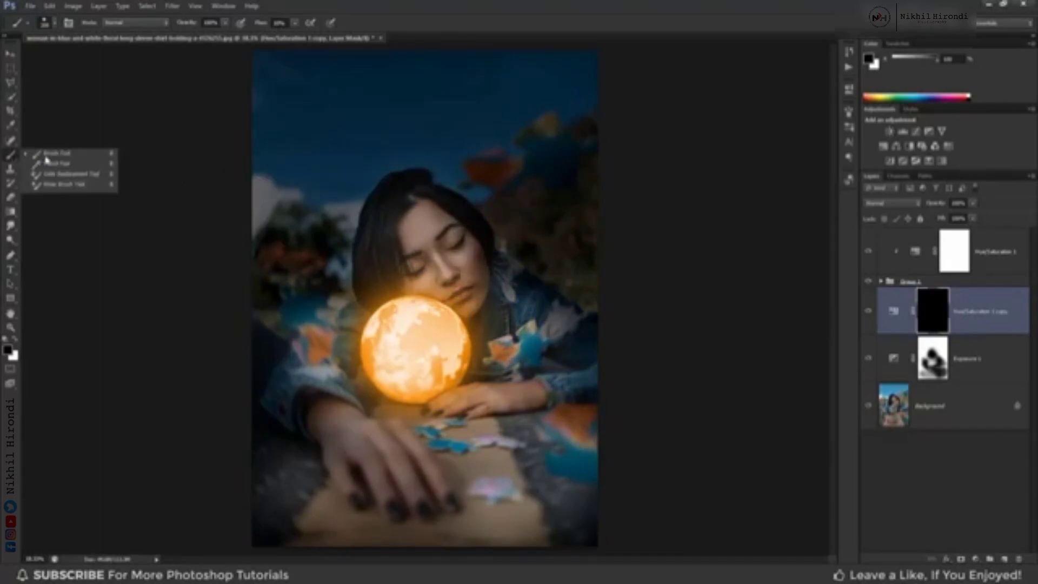
left_click(46, 158)
left_click(14, 340)
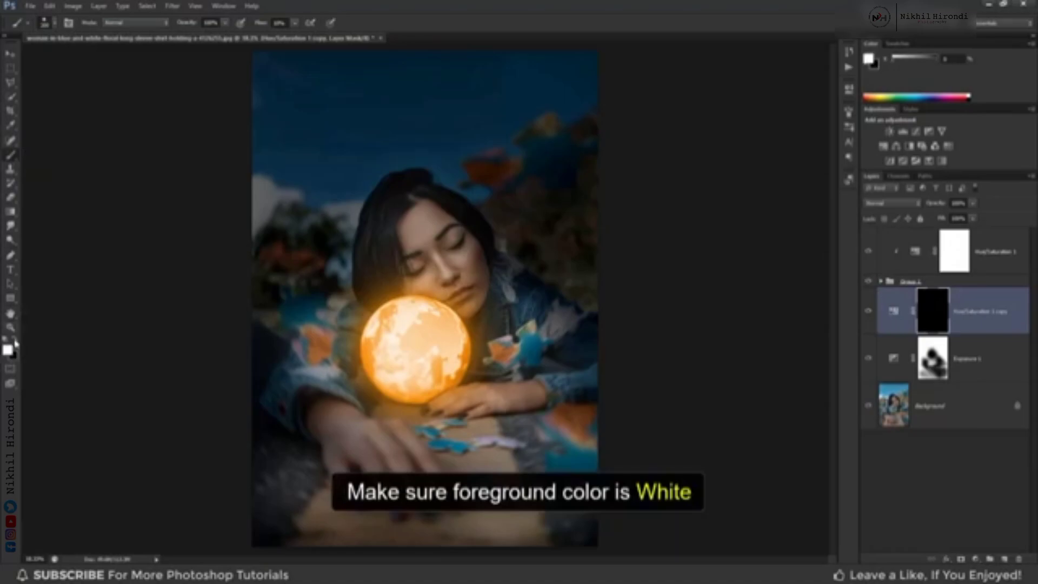
left_click(8, 350)
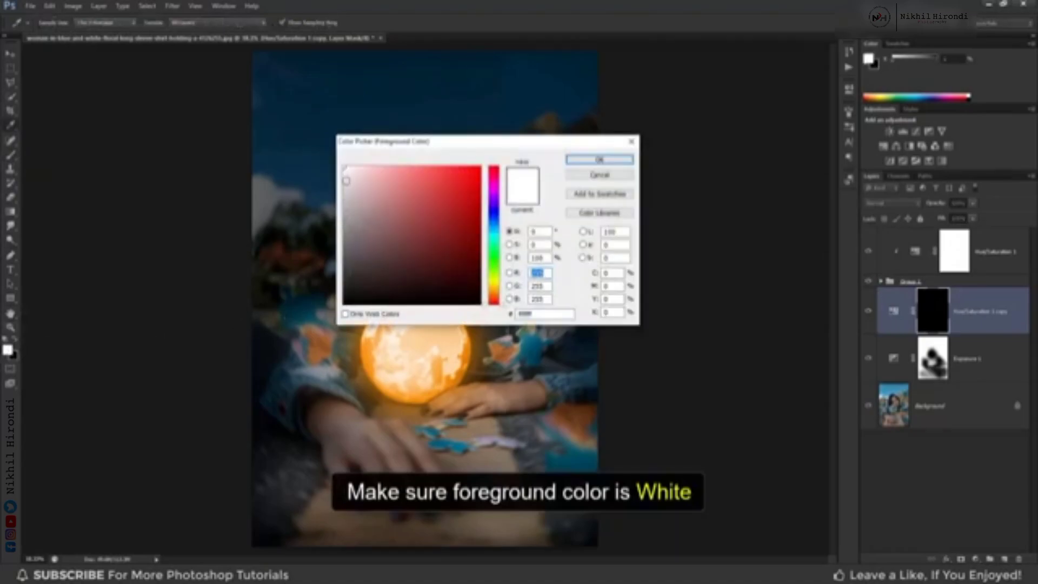
left_click(578, 161)
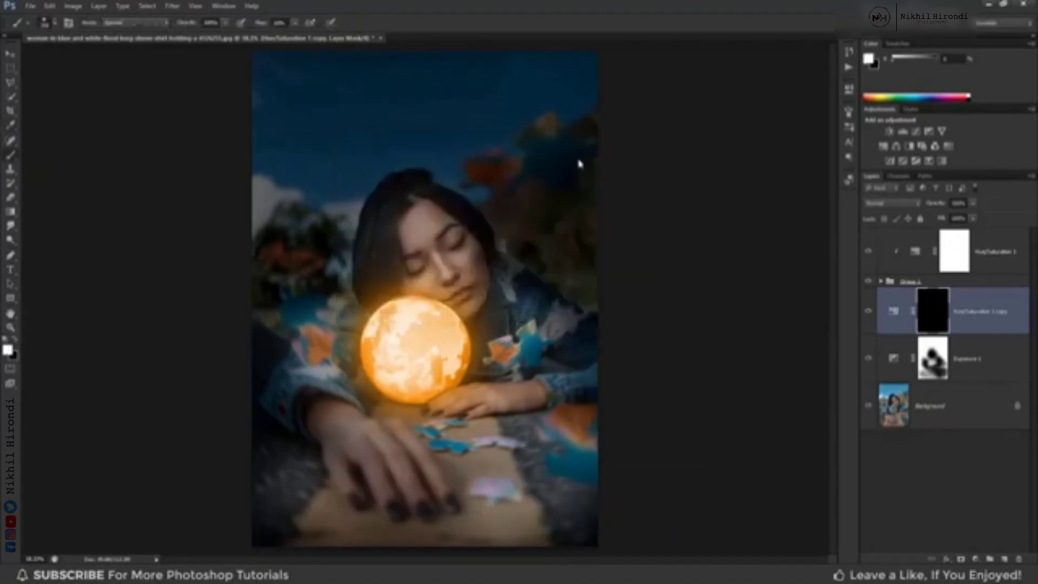
Enlarge the brush and paint white on the Hue/Saturation copy's mask over the face, hair and neck to cast orange light.
key("bracketright")
key("bracketright")
key("bracketright")
key("bracketright")
key("bracketright")
mouse_move(403, 269)
left_mouse_down()
mouse_move(407, 253)
mouse_move(392, 272)
mouse_move(431, 247)
mouse_move(462, 317)
left_mouse_up()
mouse_move(395, 210)
left_mouse_down()
mouse_move(424, 331)
mouse_move(465, 331)
mouse_move(473, 315)
mouse_move(500, 349)
left_mouse_up()
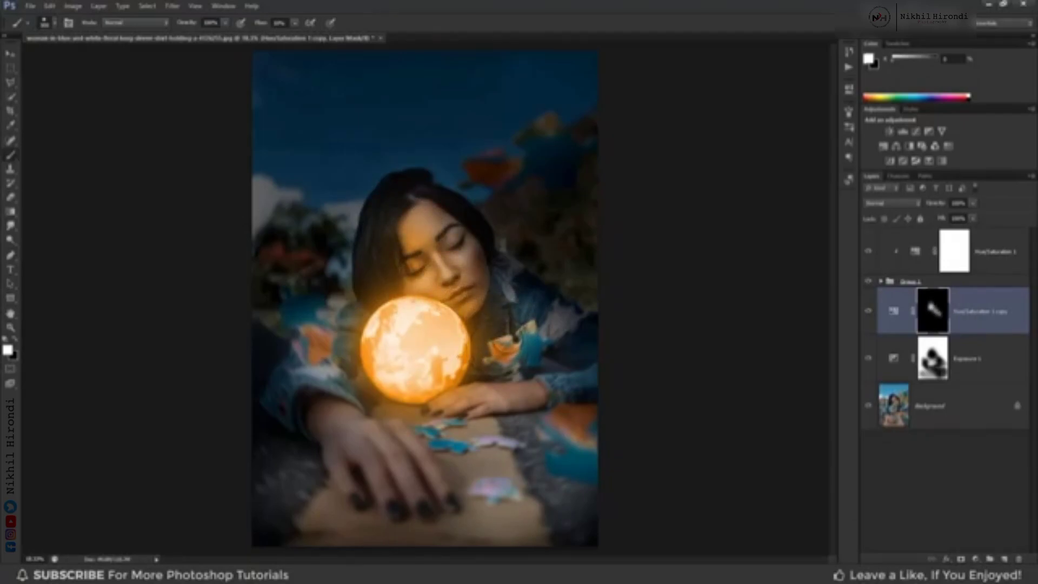
Paint the orange light onto the hands, sleeves and table around the globe on the Hue/Saturation copy's mask.
mouse_move(439, 400)
left_mouse_down()
mouse_move(520, 396)
mouse_move(475, 396)
mouse_move(522, 386)
left_mouse_up()
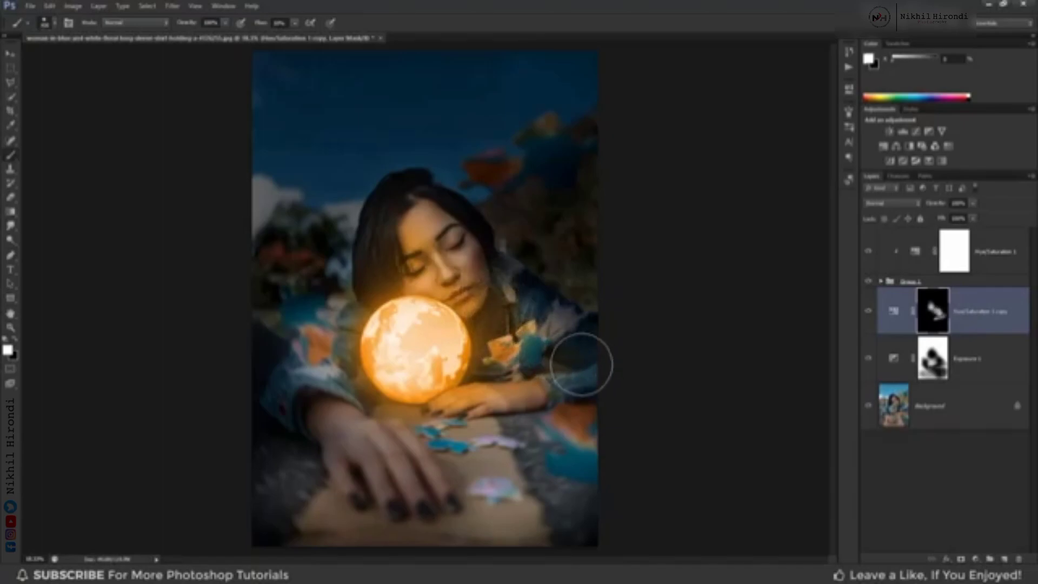
mouse_move(372, 405)
left_mouse_down()
mouse_move(335, 376)
mouse_move(369, 325)
mouse_move(345, 345)
mouse_move(360, 399)
mouse_move(487, 471)
mouse_move(295, 488)
mouse_move(427, 327)
left_mouse_up()
mouse_move(431, 261)
left_mouse_down()
mouse_move(346, 350)
mouse_move(493, 430)
mouse_move(563, 329)
mouse_move(454, 446)
left_mouse_up()
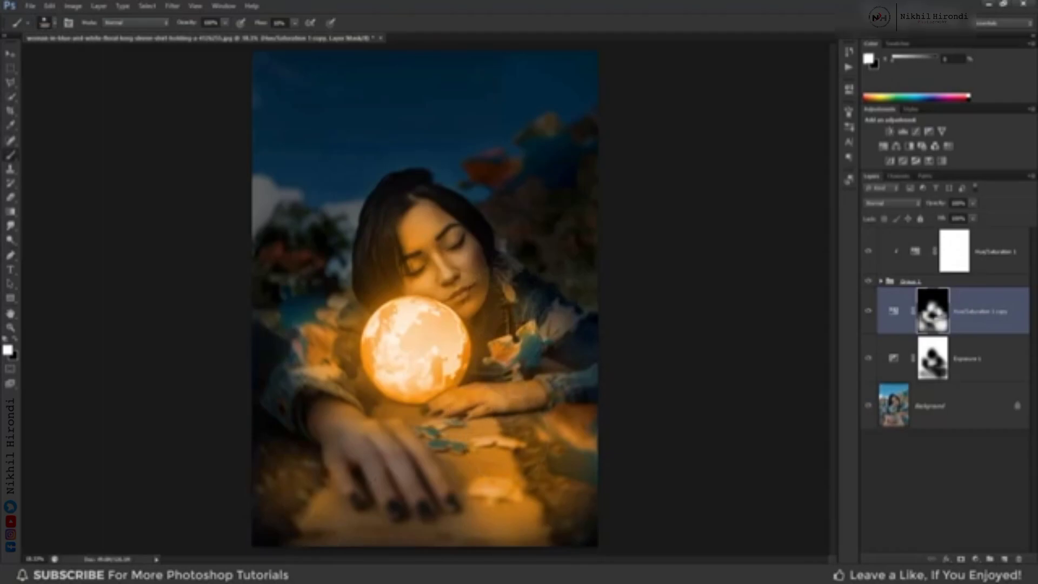
left_click(16, 54)
Lower the Hue/Saturation copy's opacity slightly and toggle its visibility to compare the orange light on the subject.
left_click(866, 310)
left_click(866, 310)
left_click(974, 204)
left_click_drag(971, 218, 959, 218)
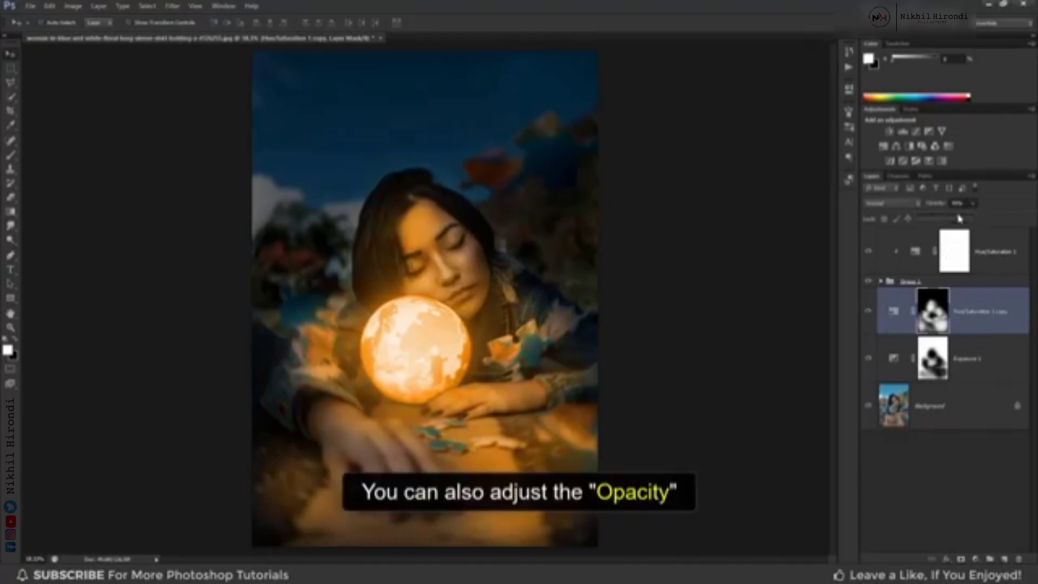
left_click(867, 311)
left_click(868, 311)
left_click(867, 311)
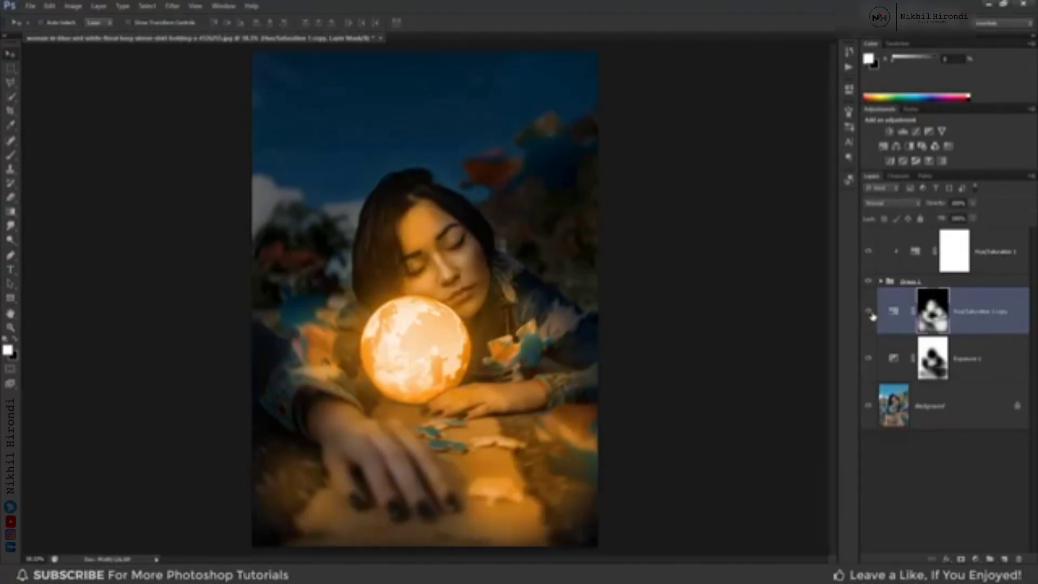
Add a Selective Color adjustment layer above the top Hue/Saturation layer.
left_click(994, 268)
left_click(975, 559)
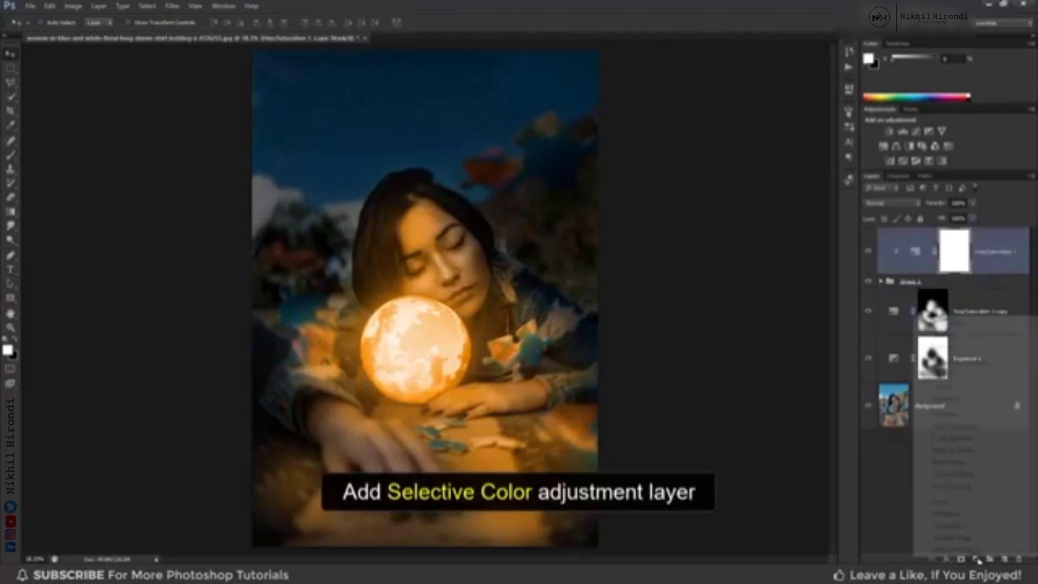
left_click(952, 550)
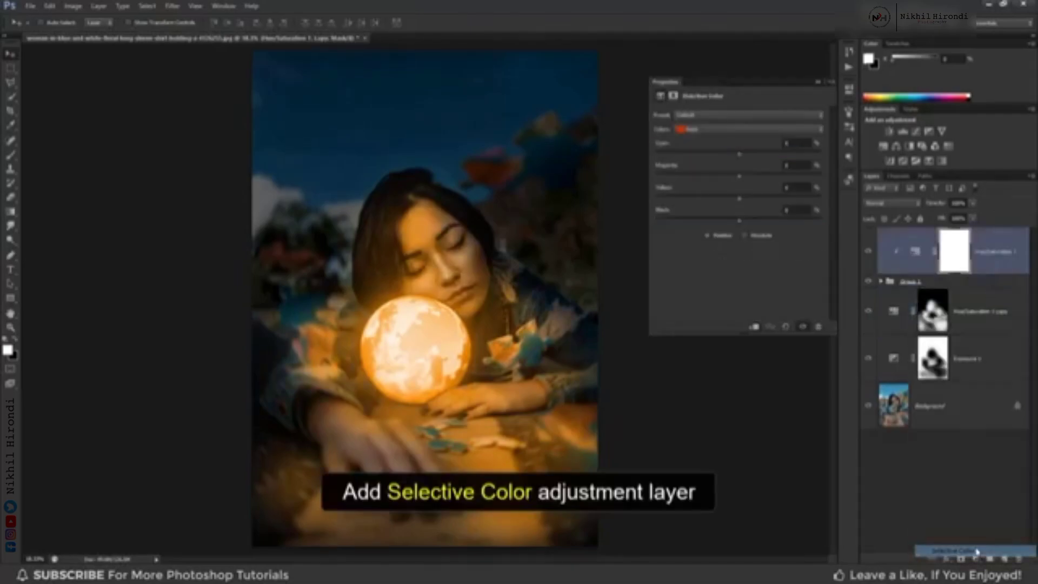
Adjust the Reds in Selective Color: set cyan to -17%, raise magenta and yellow, and increase black slightly.
left_click(745, 129)
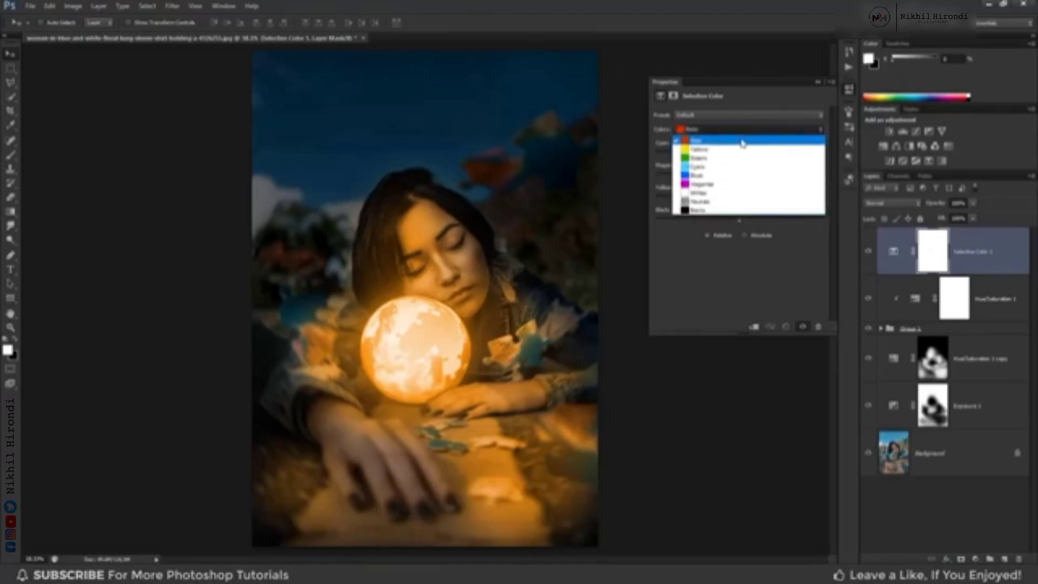
left_click(742, 142)
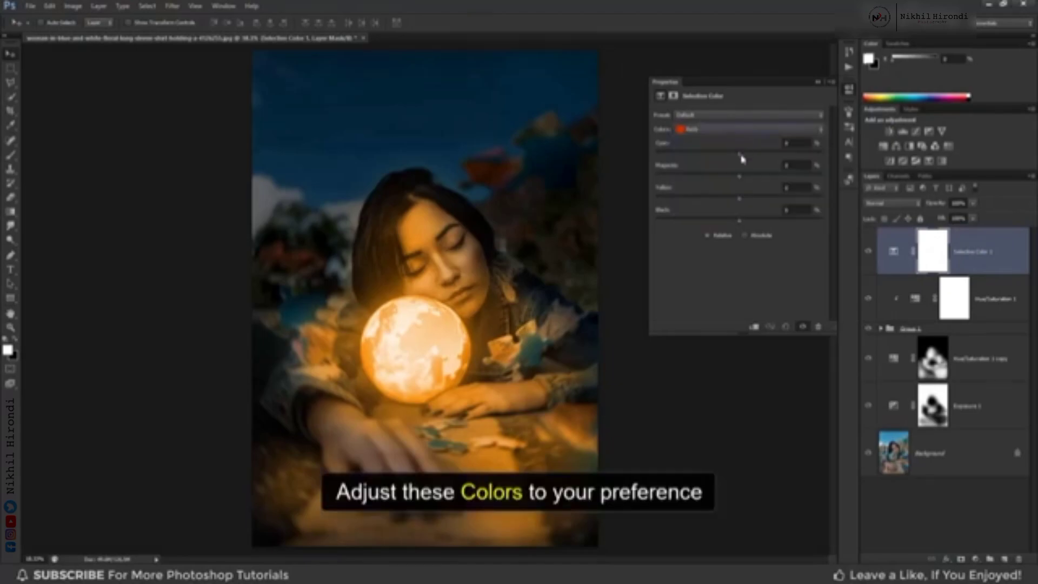
left_click_drag(741, 158, 719, 211)
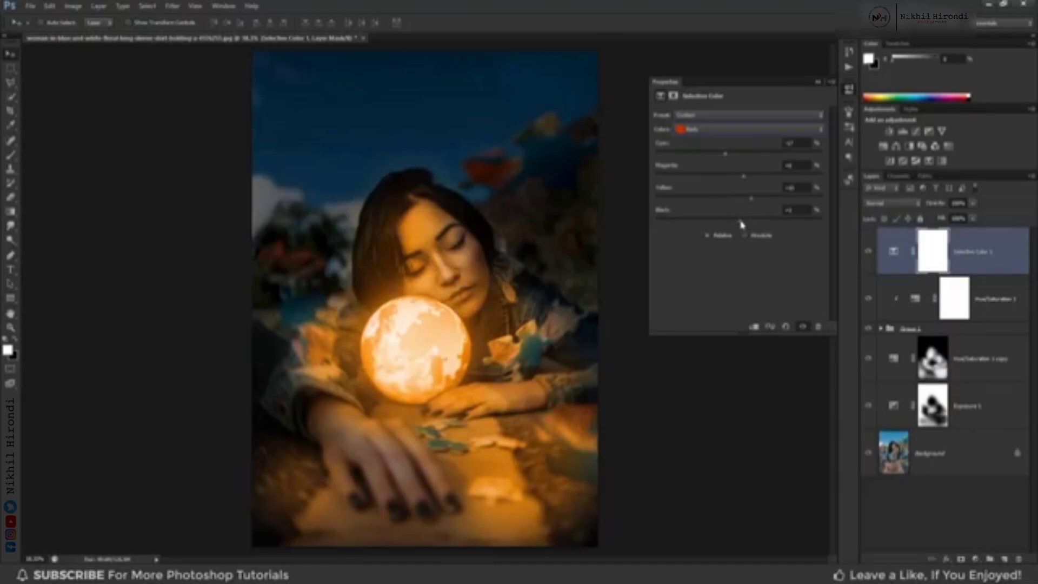
Adjust the Yellows in Selective Color by slightly lowering cyan and yellow and raising magenta.
left_click(719, 129)
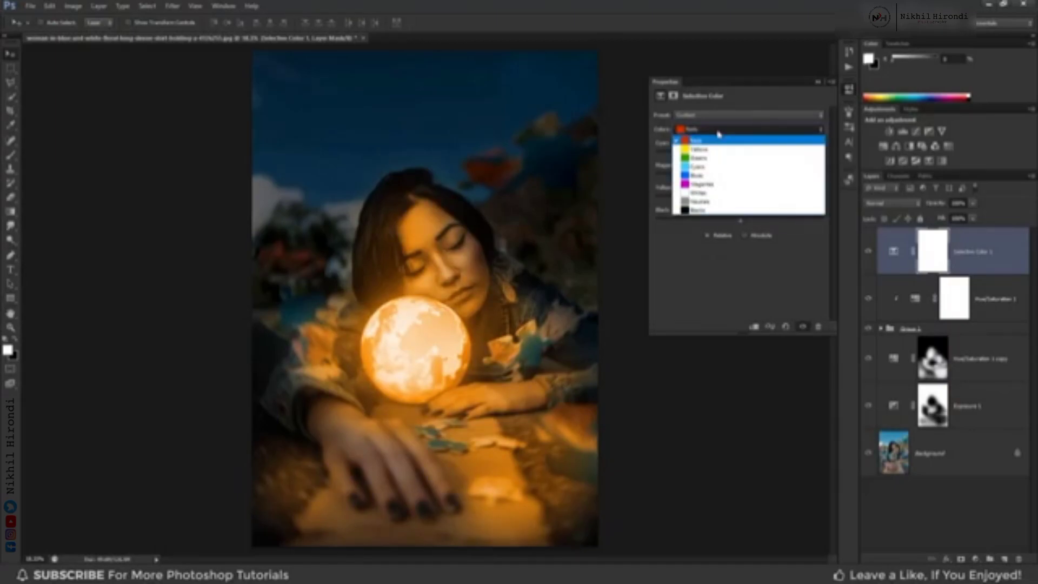
left_click(713, 149)
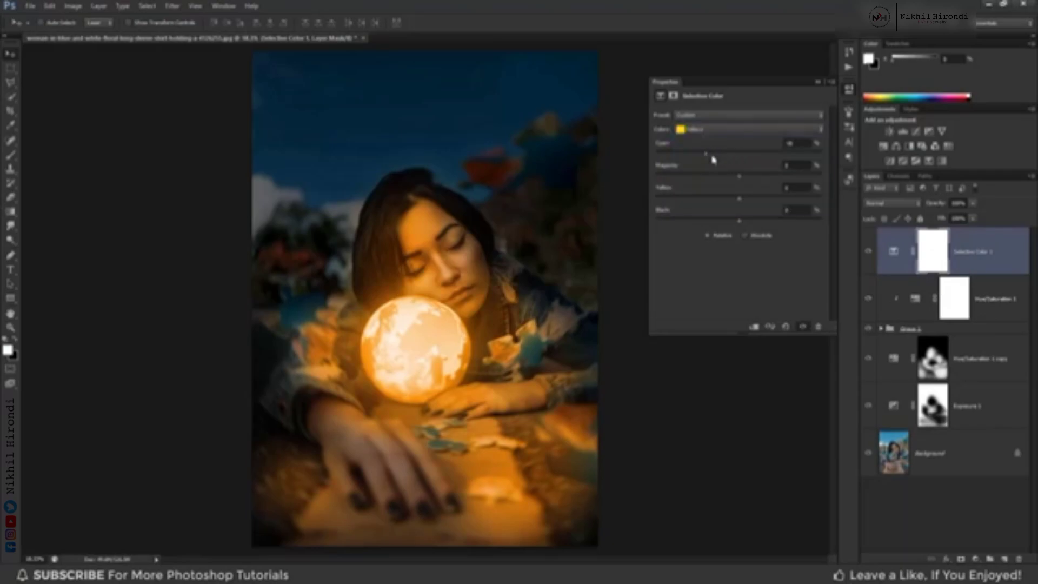
left_click_drag(740, 171, 736, 207)
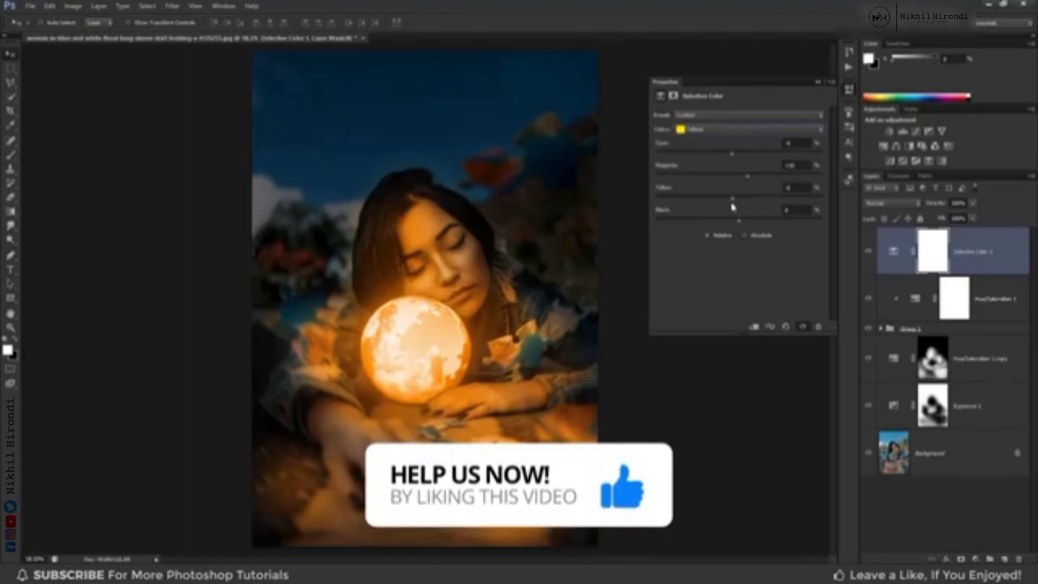
Adjust the Neutrals in Selective Color with slightly less cyan and yellow and slightly more magenta and black, then collapse the adjustment settings.
left_click(717, 130)
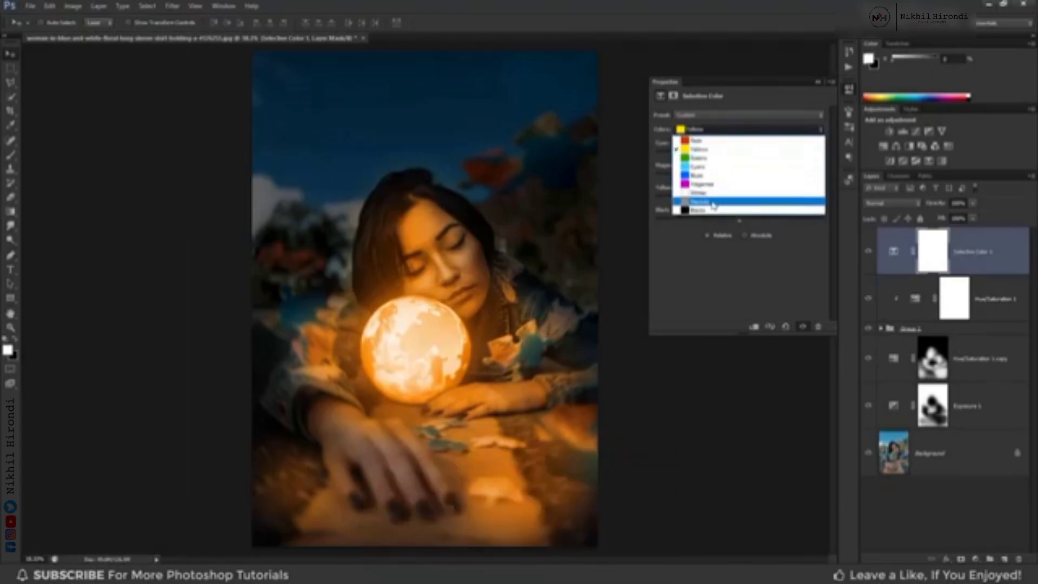
left_click(713, 203)
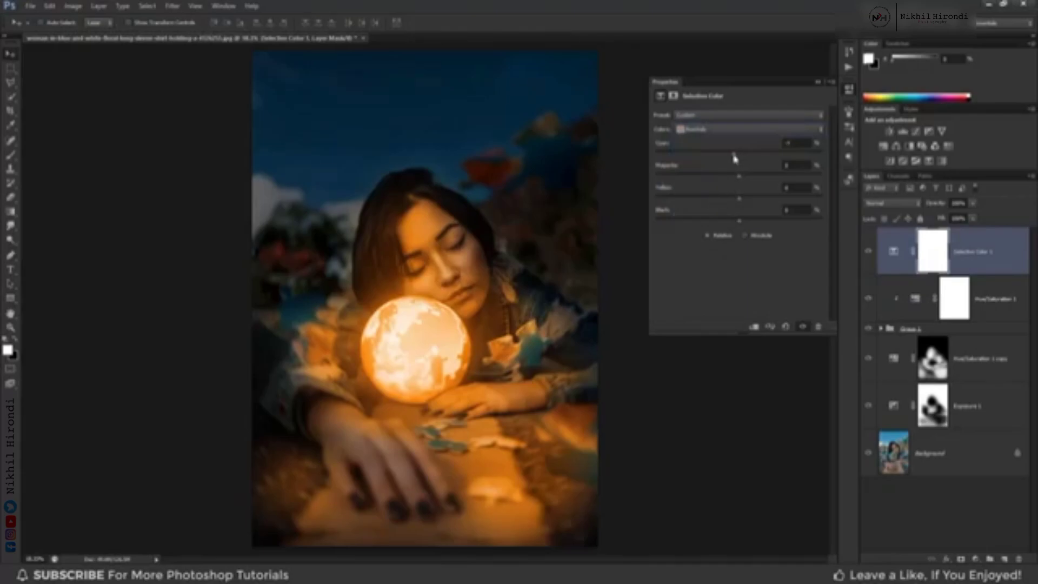
left_click_drag(748, 157, 736, 157)
left_click_drag(744, 203, 753, 204)
left_click_drag(733, 201, 750, 221)
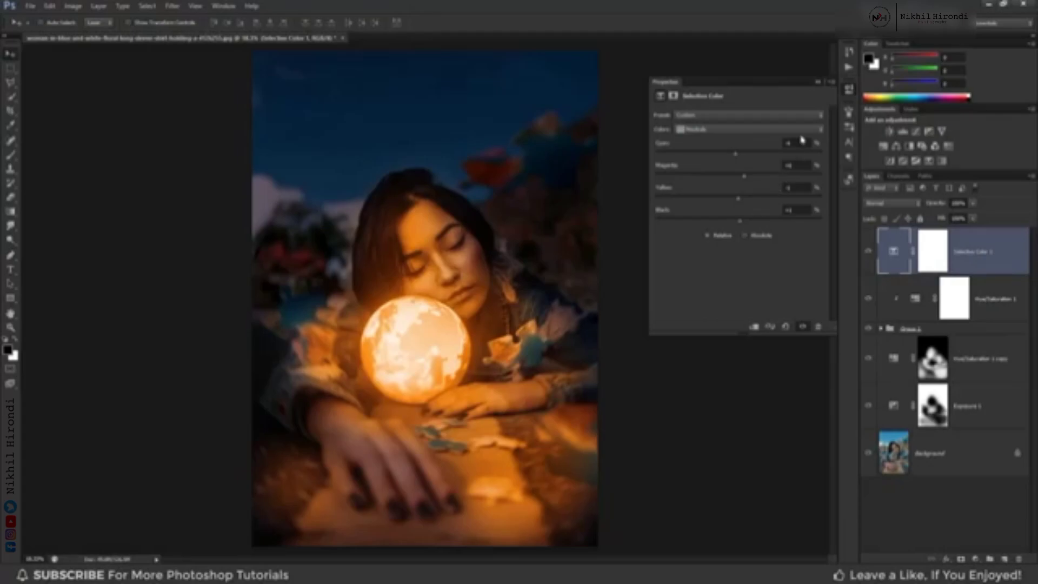
left_click(818, 82)
Toggle the Selective Color layer, then all layers above the Background, to compare the edit with the original photo.
left_click(869, 253)
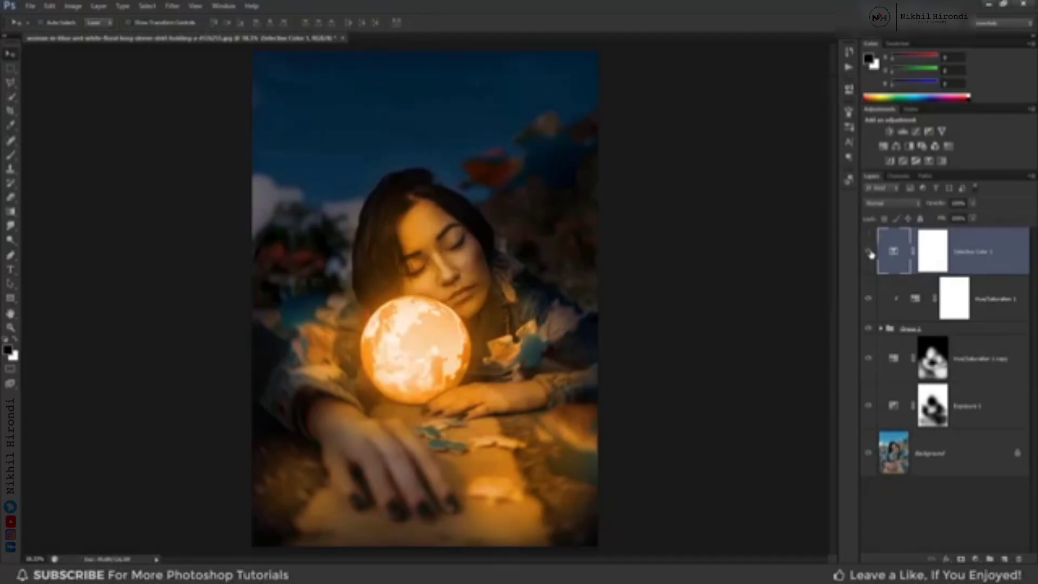
left_click(868, 458, "alt")
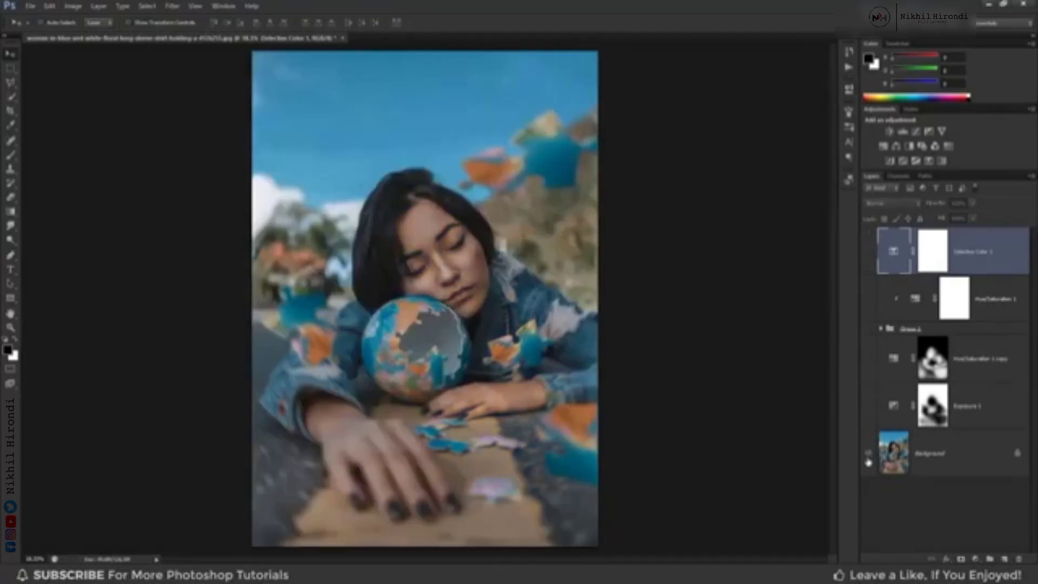
left_click(868, 459, "alt")
left_click(868, 459, "alt")
left_click(868, 459, "alt")
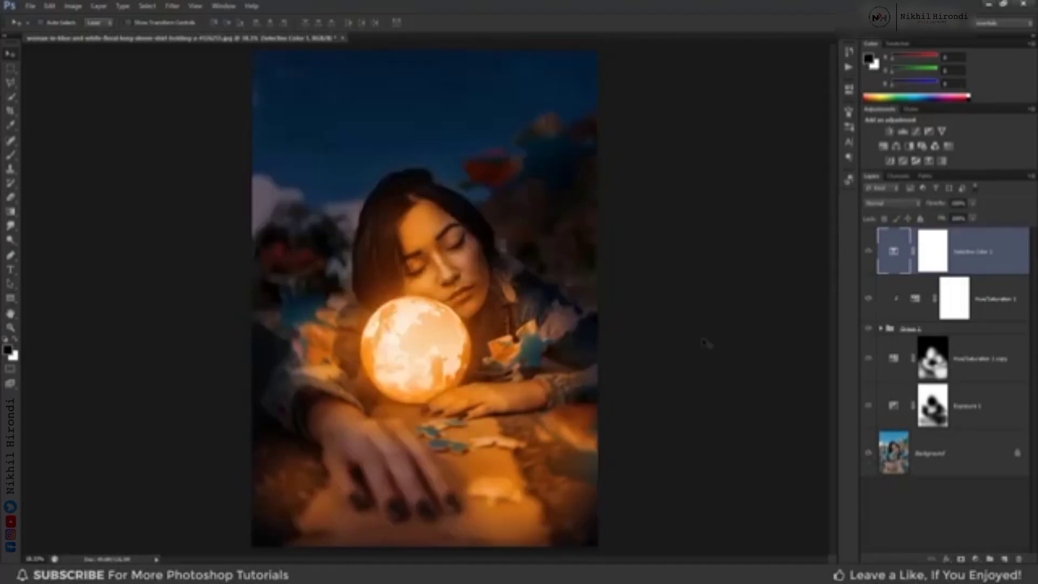